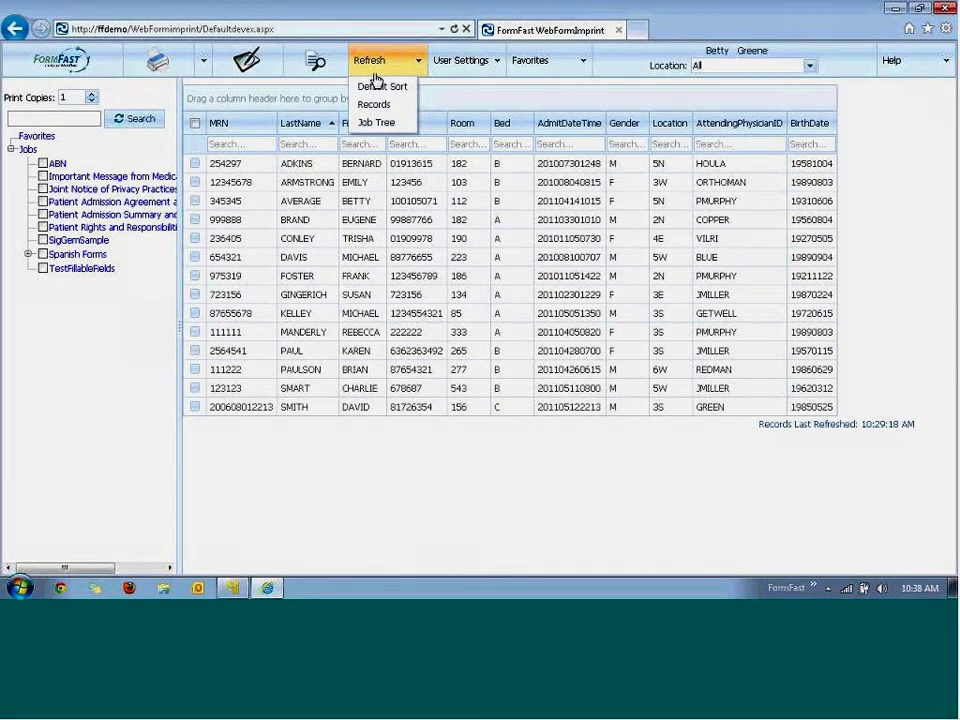
Refresh the Job Tree, confirm the refresh warning, and bring up the User Settings menu.
click(395, 124)
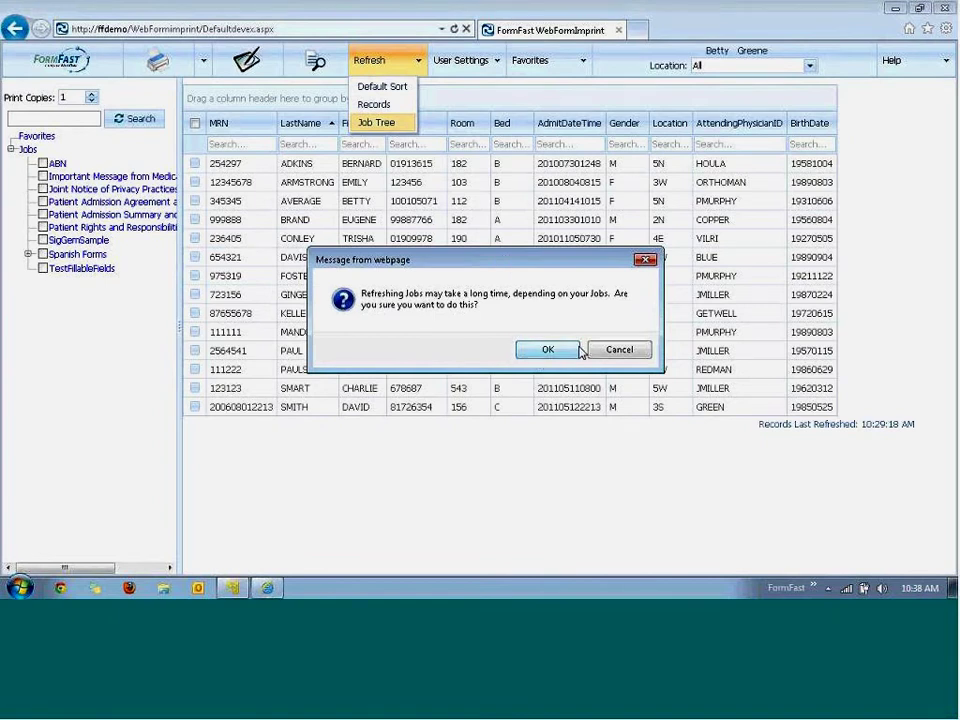
click(547, 352)
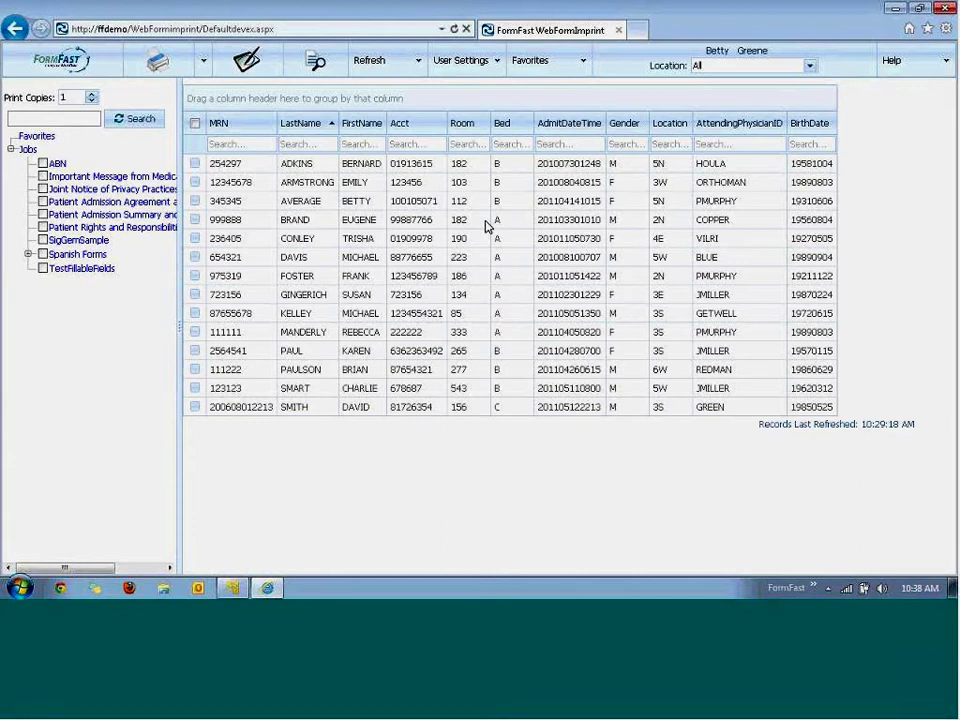
click(466, 62)
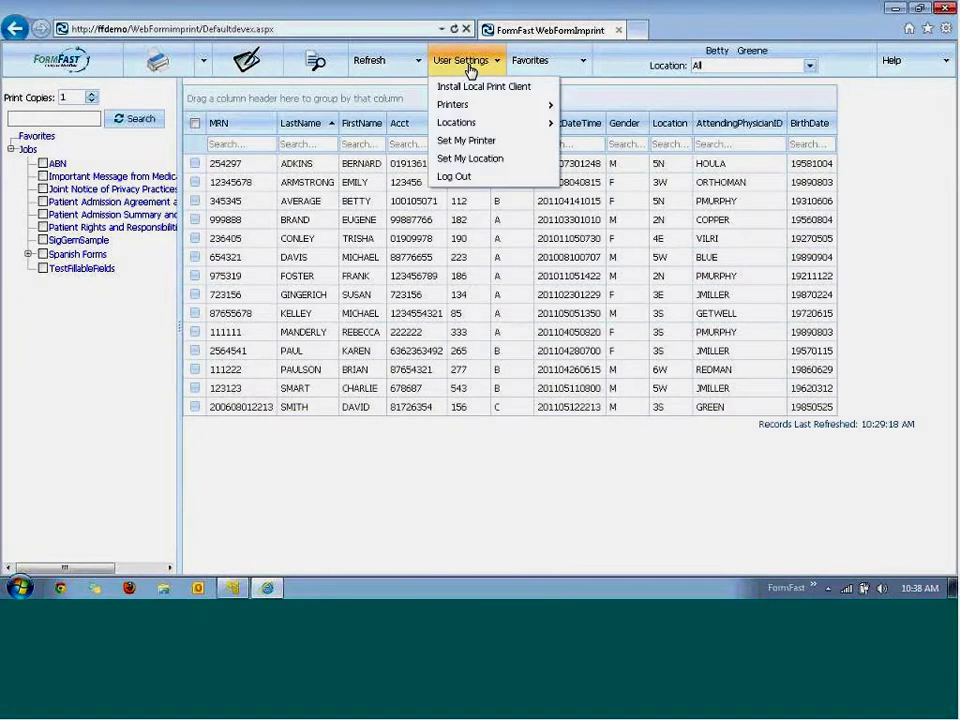
Choose Log Out from the User Settings menu.
click(456, 177)
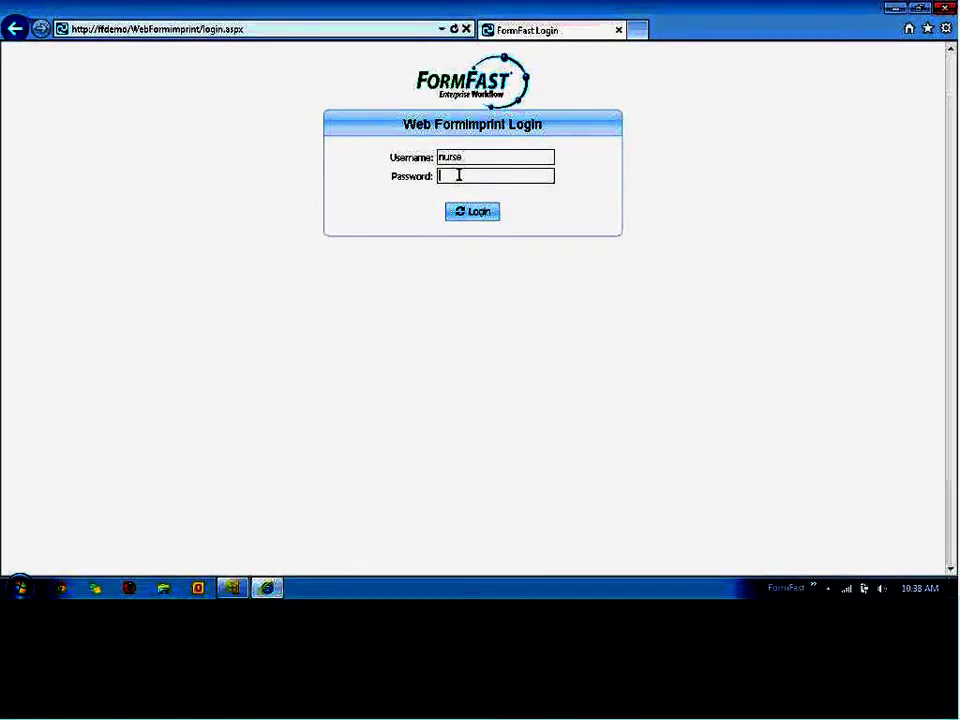
Enter the account password on the login page and submit to sign in.
key(Return)
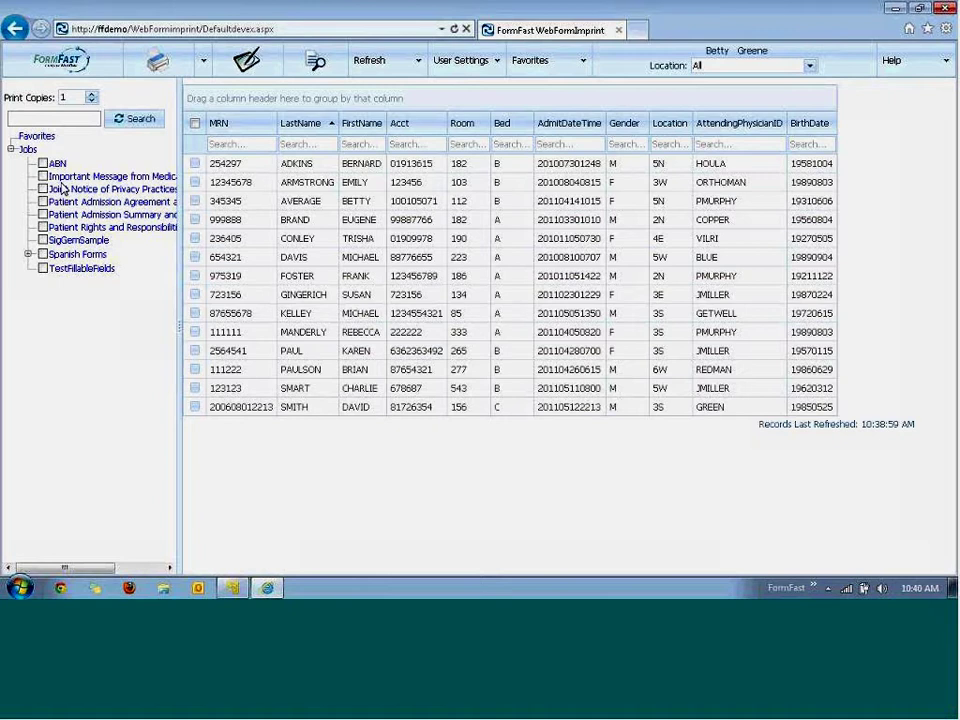
Search the job tree for 'Summary' and add the Patient Admission Summary job to Favorites.
click(51, 120)
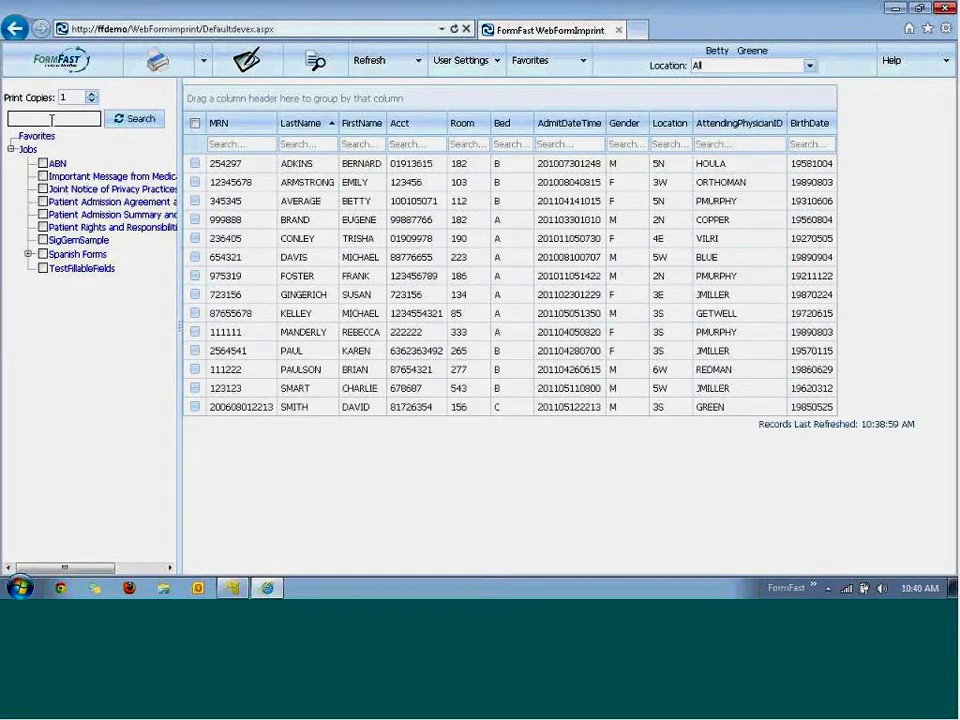
text(Summary)
click(124, 120)
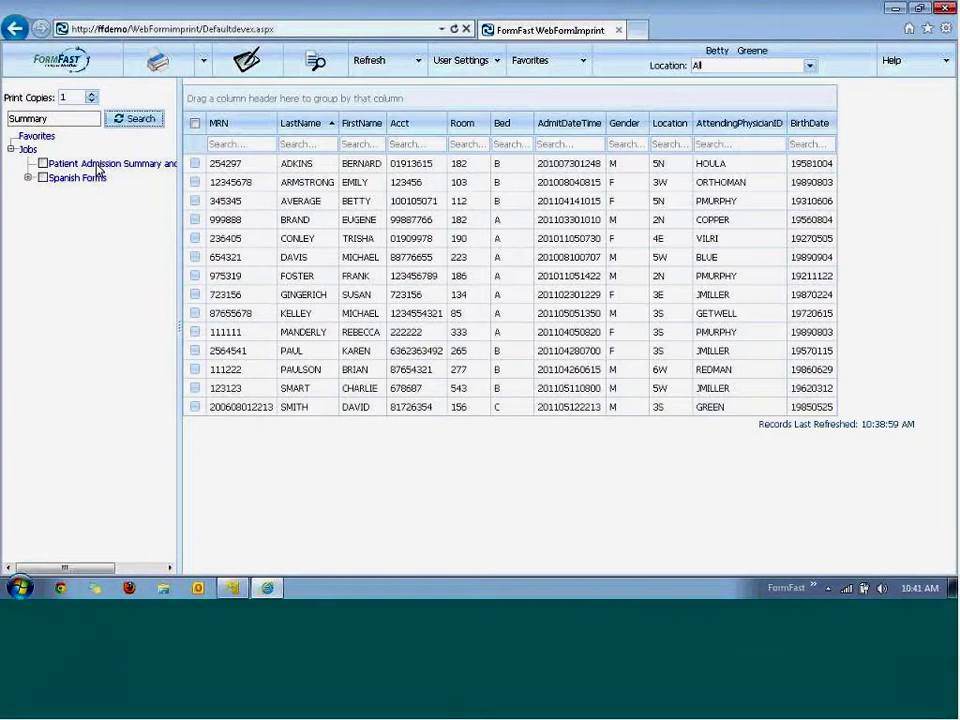
click(99, 166)
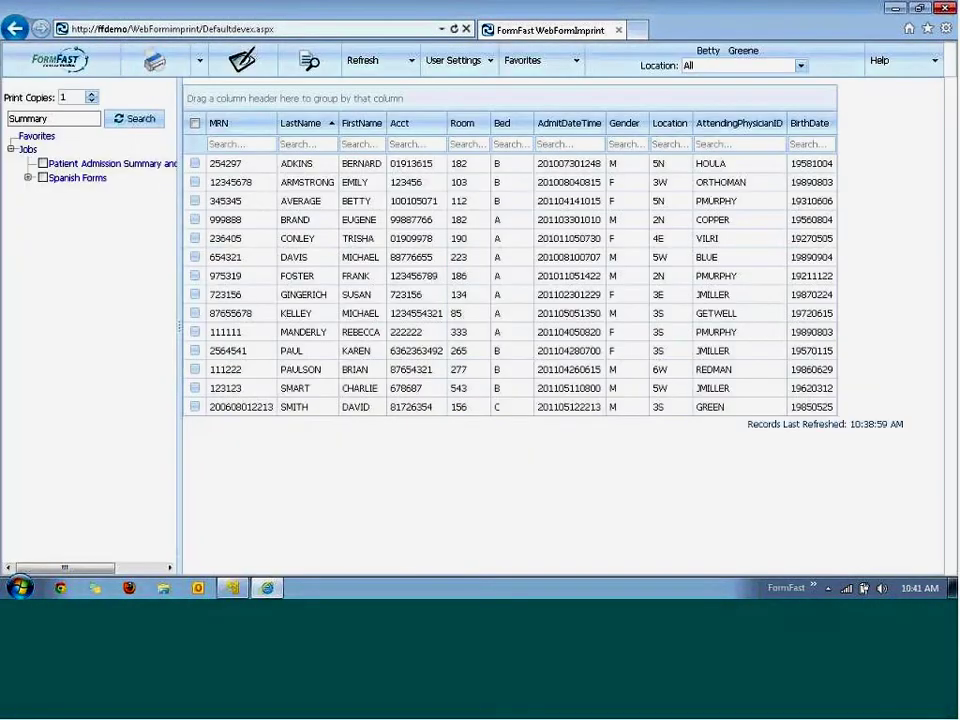
click(283, 231)
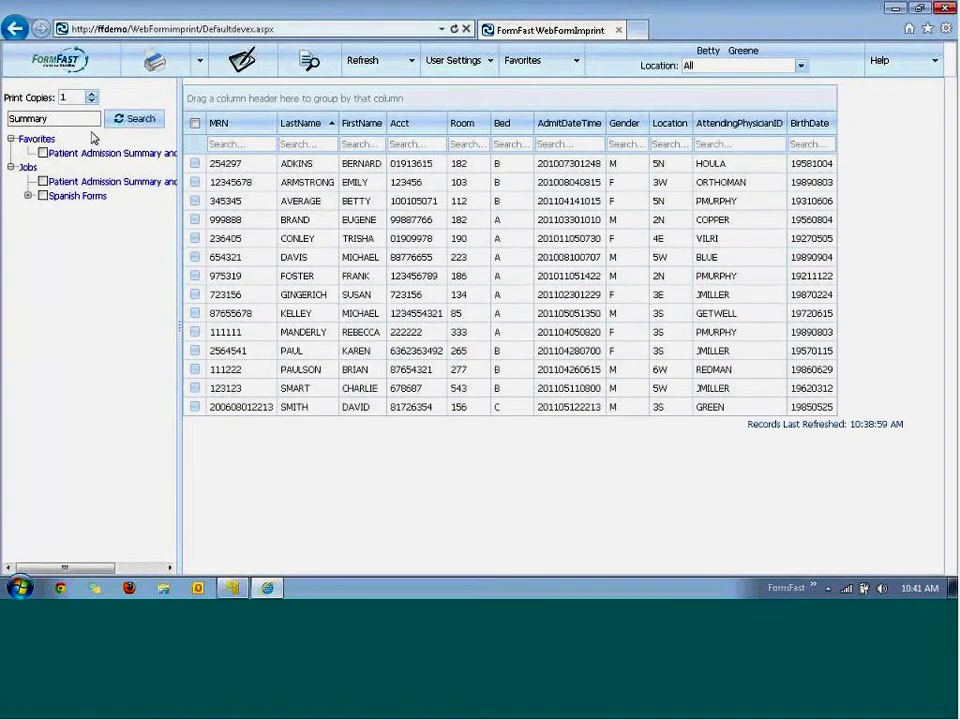
Clear the search box and search again to restore the full job list.
double_click(58, 119)
key(BackSpace)
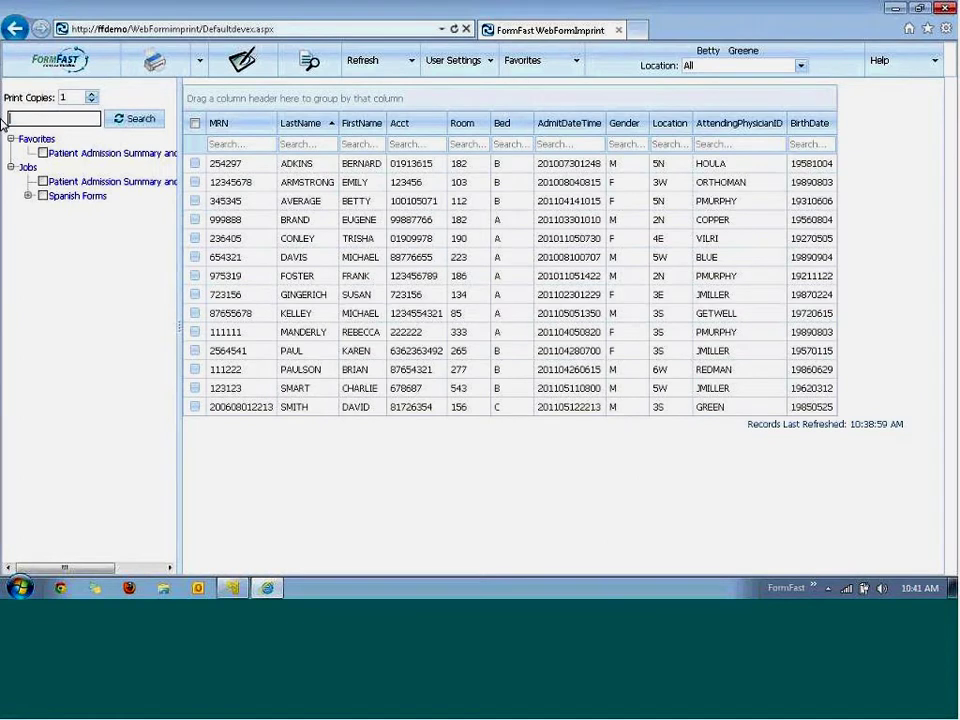
click(141, 130)
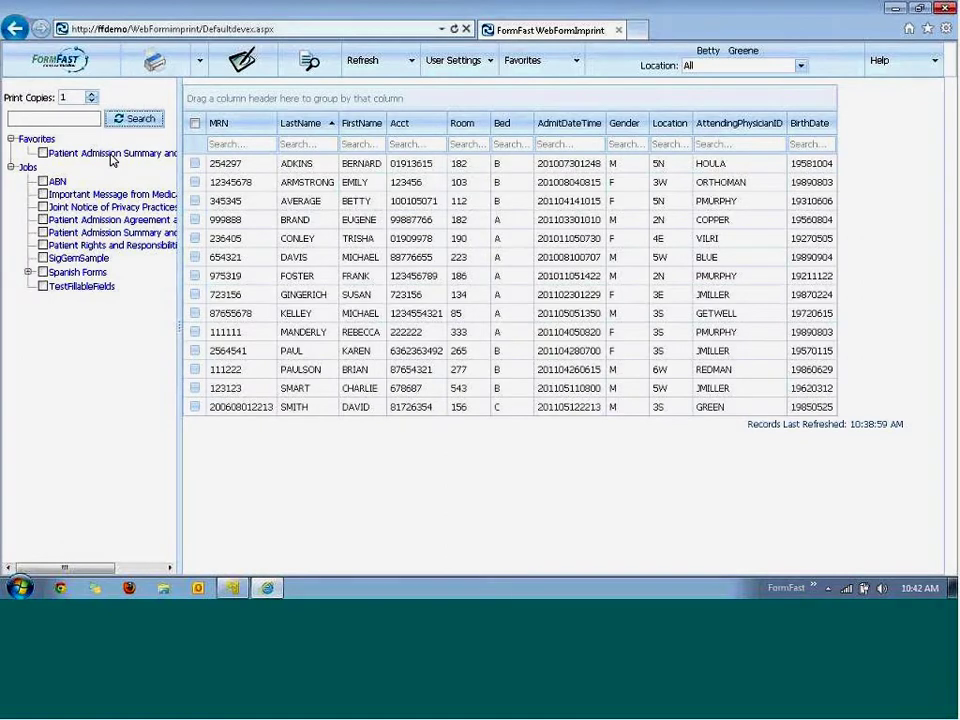
Preview the favorite admission summary job and set the preview zoom to 75%.
click(112, 156)
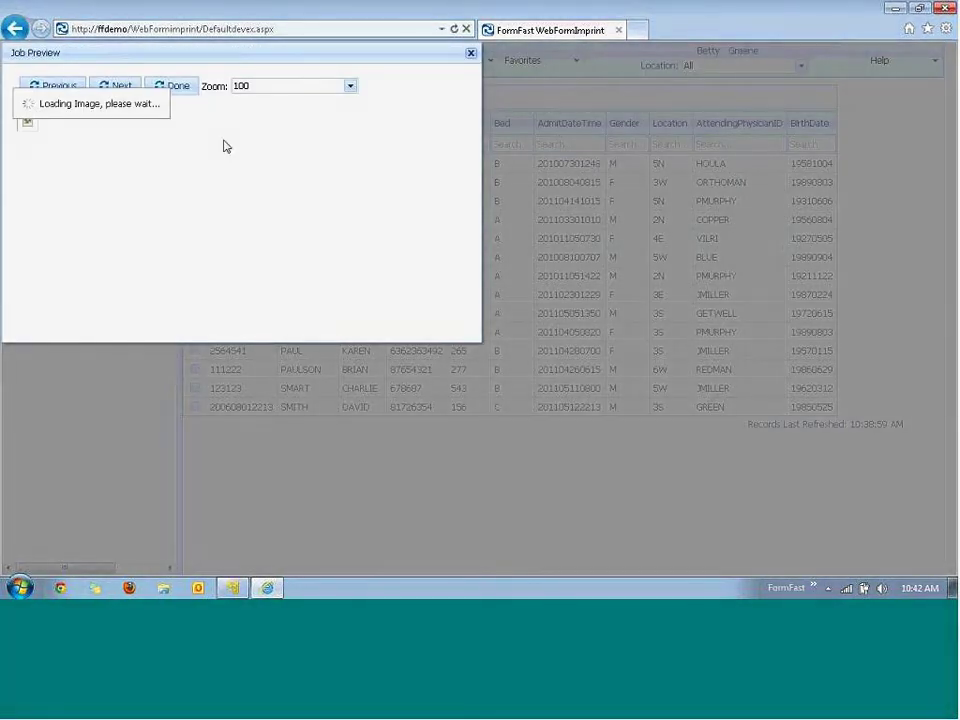
drag(193, 476, 215, 480)
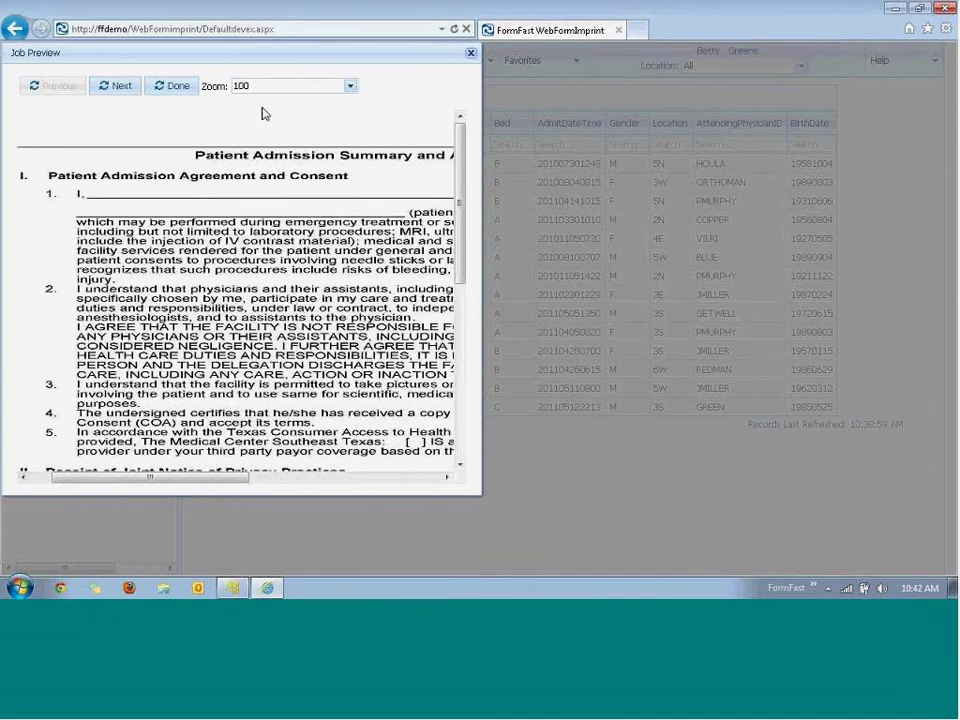
click(349, 86)
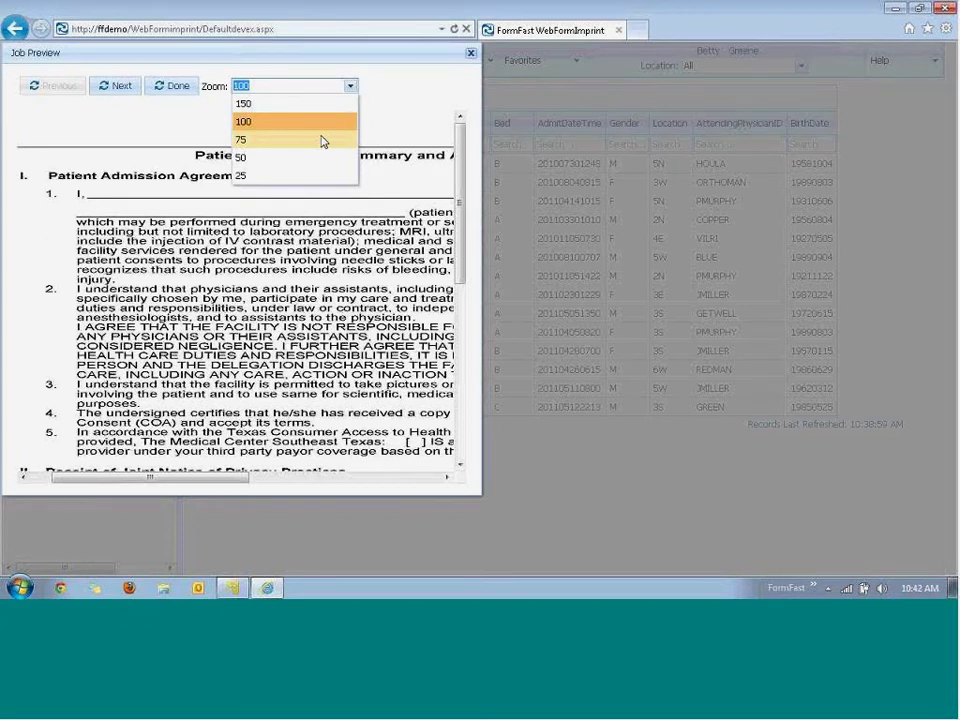
click(323, 140)
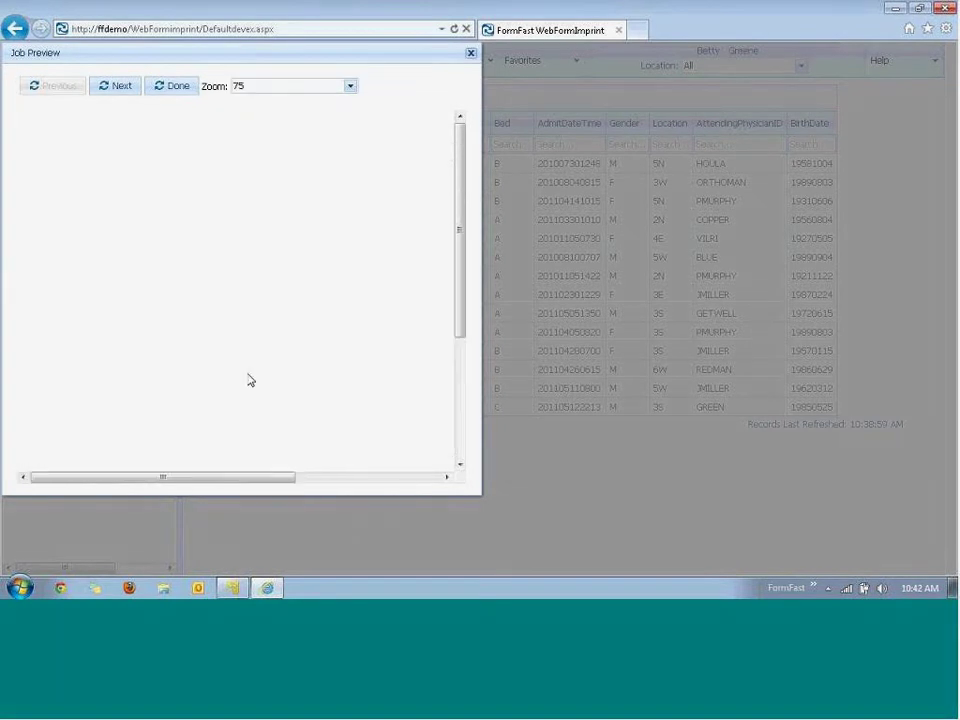
click(171, 85)
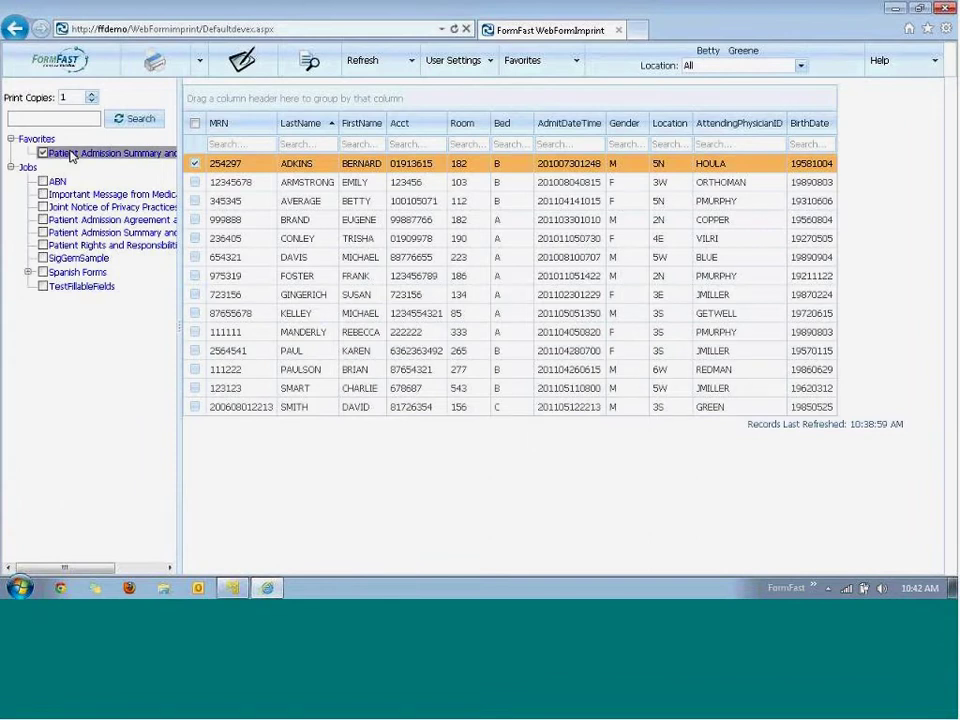
Preview the admission summary filled for the first patient, scroll through it, and close.
click(70, 156)
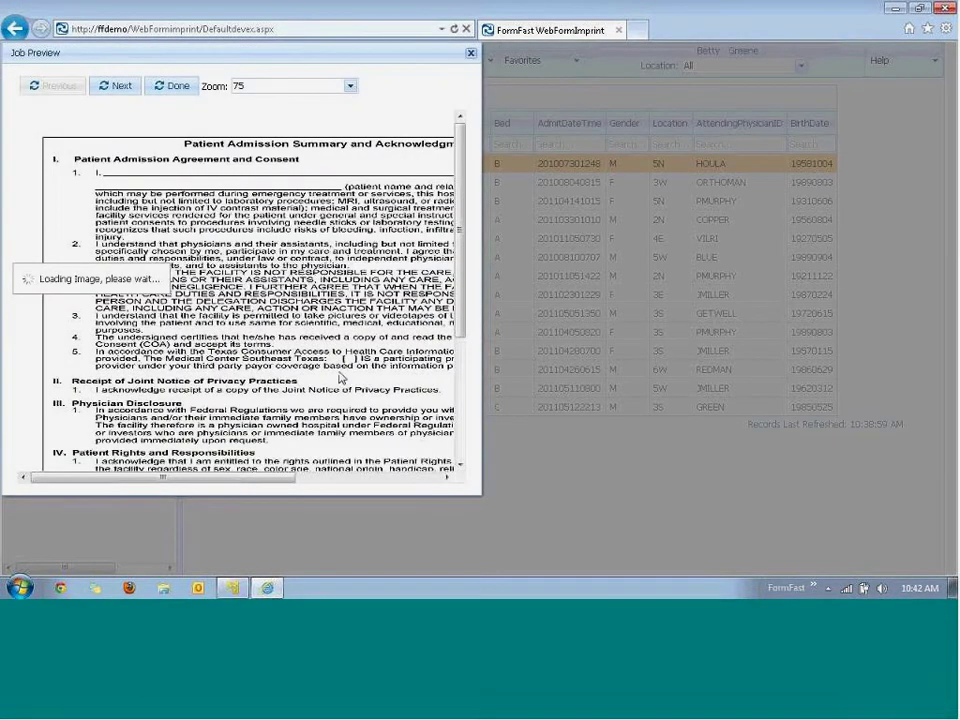
click(463, 345)
drag(274, 478, 398, 478)
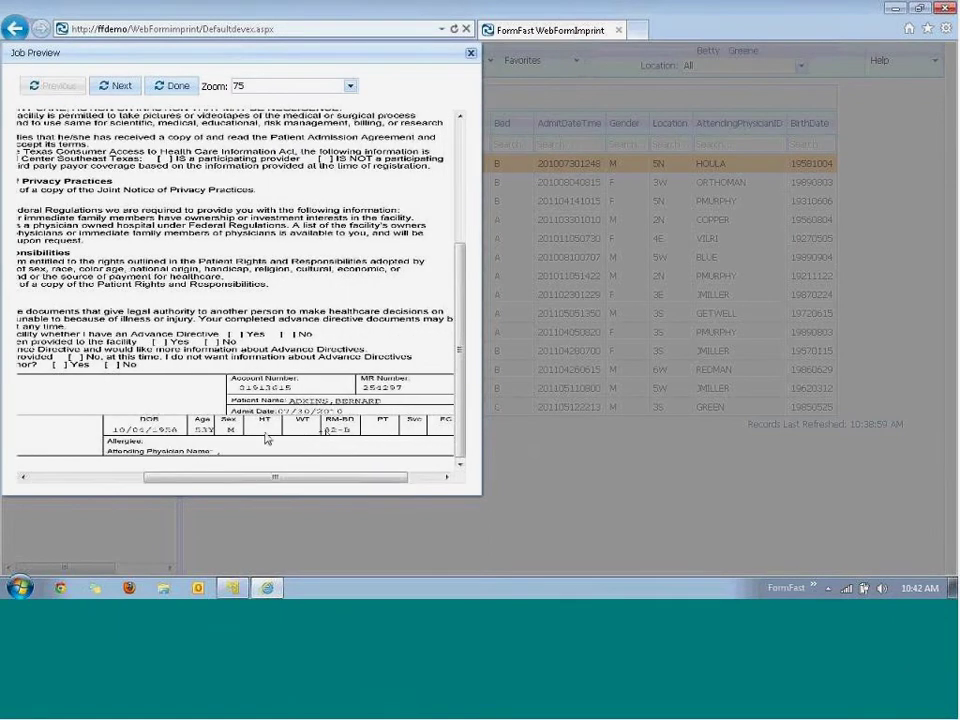
click(470, 52)
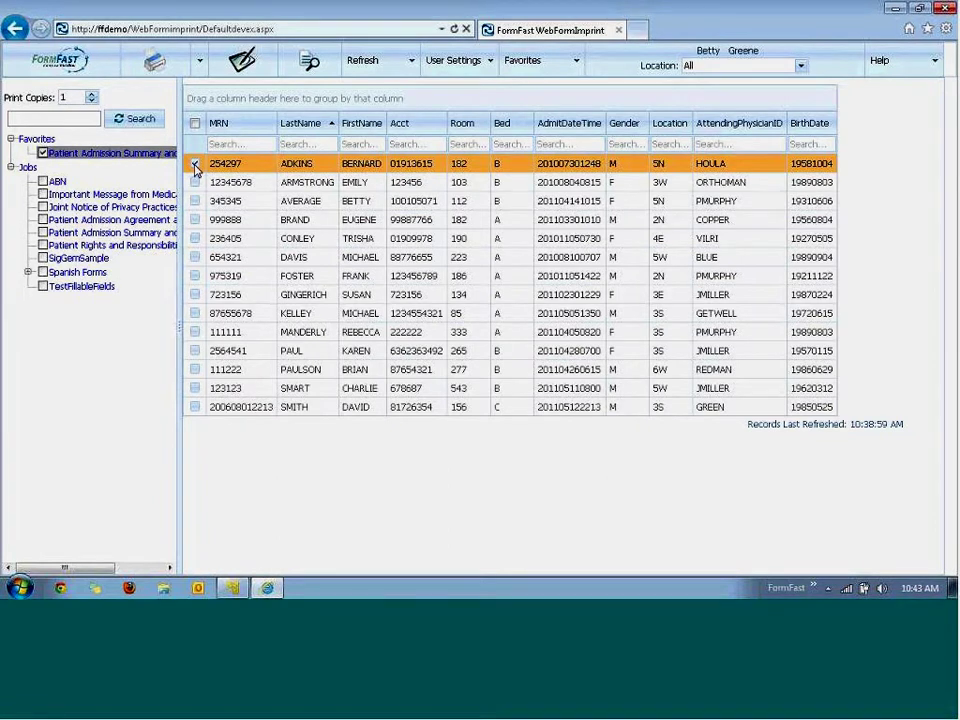
Untick the first patient row and the Patient Admission Summary favorite.
click(196, 166)
click(42, 153)
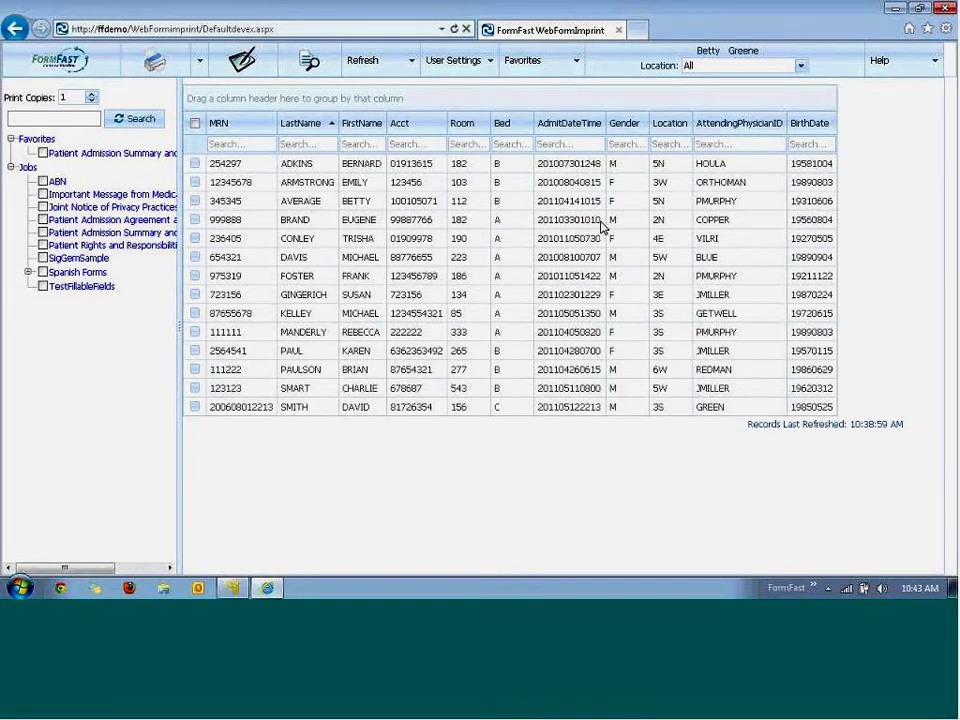
click(801, 66)
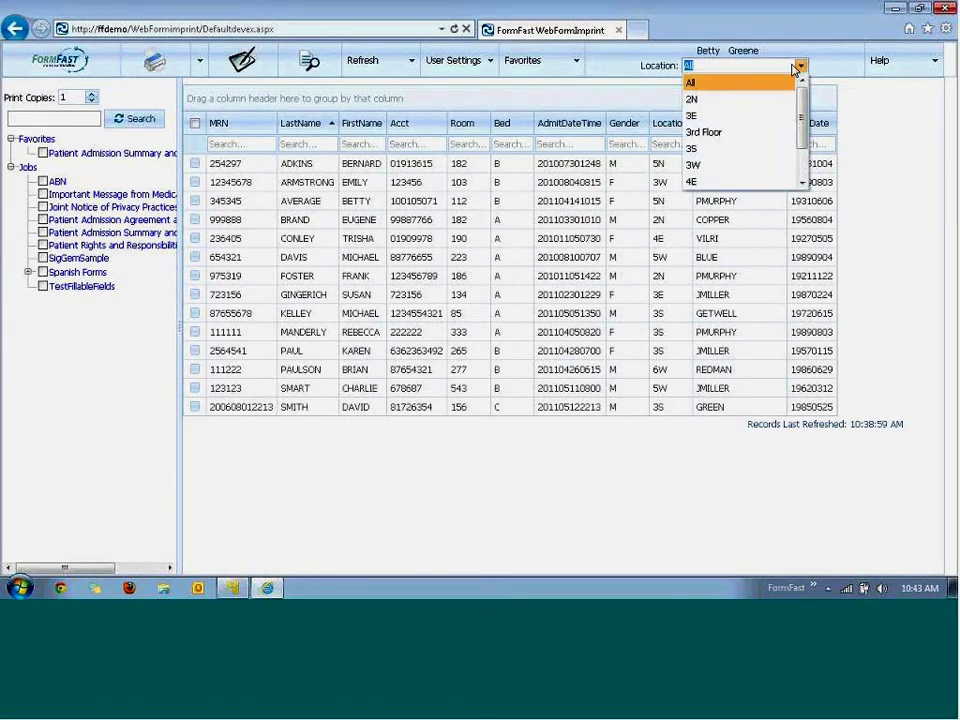
click(722, 101)
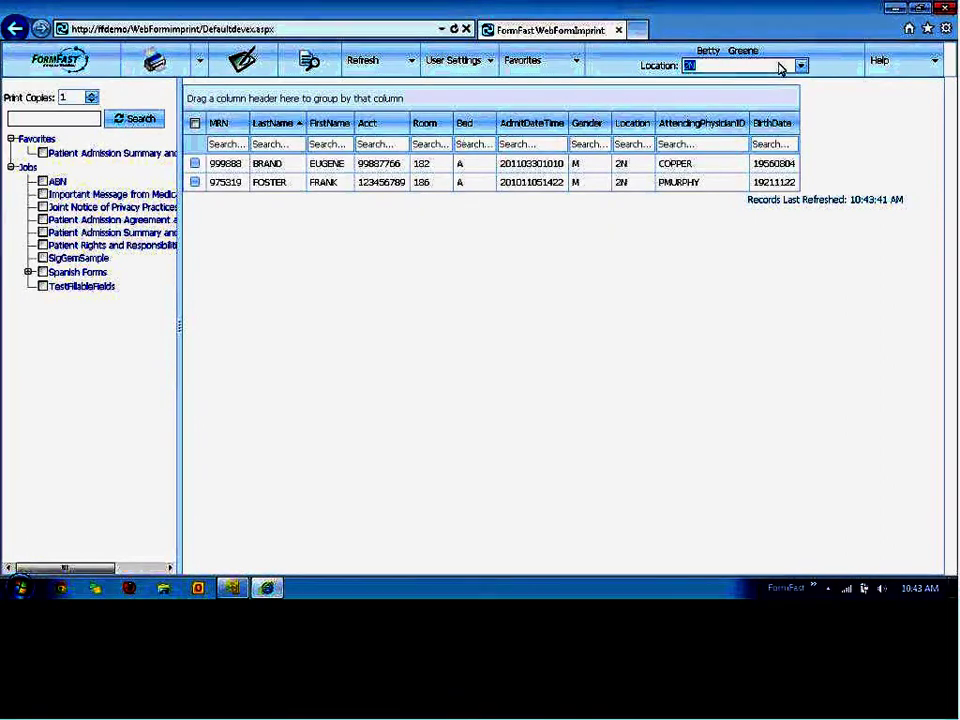
click(801, 67)
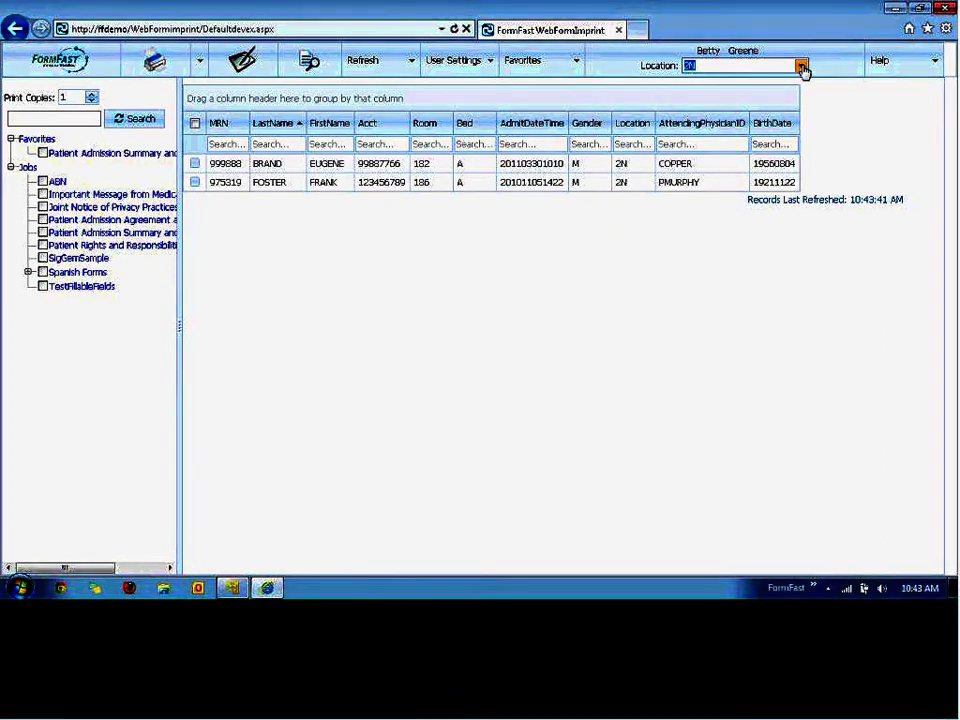
click(801, 67)
click(739, 89)
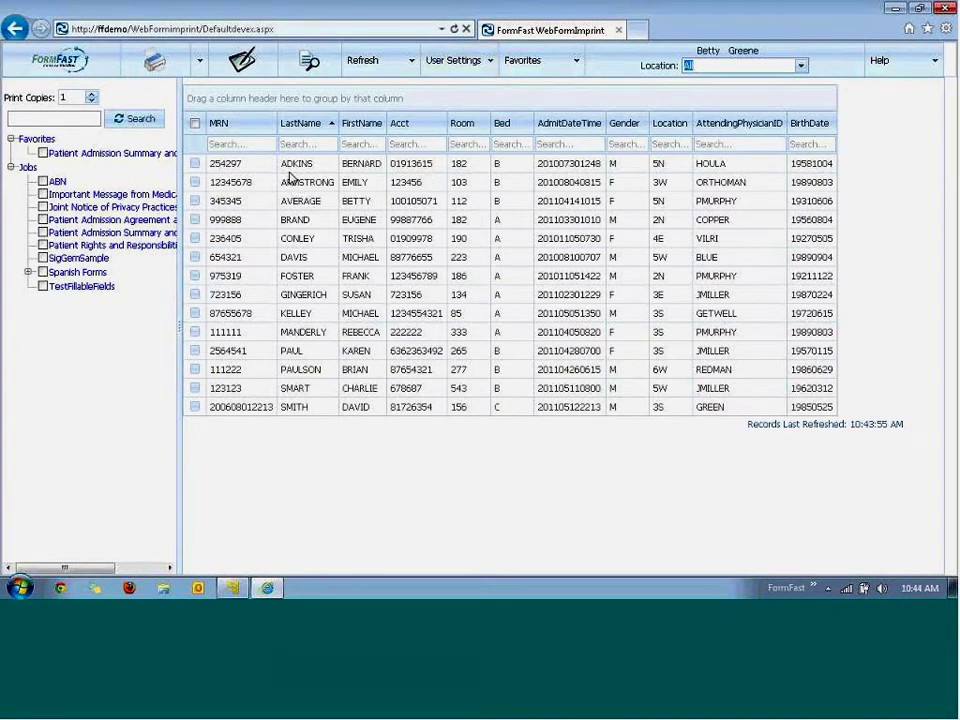
Reorder grid columns: FirstName before LastName, and Acct between MRN and FirstName.
click(226, 144)
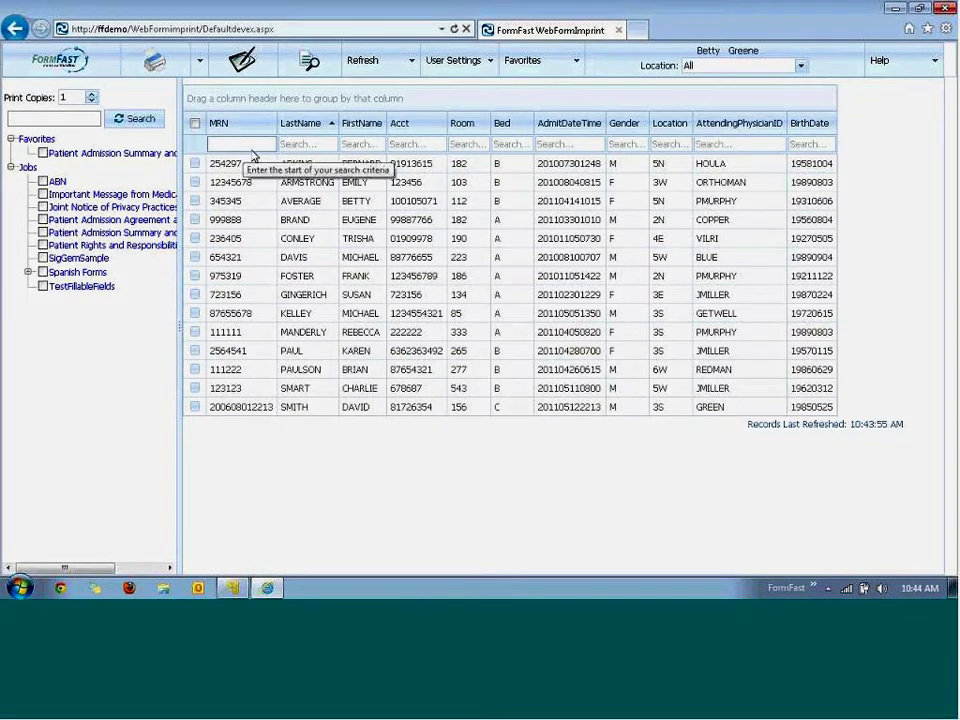
click(305, 148)
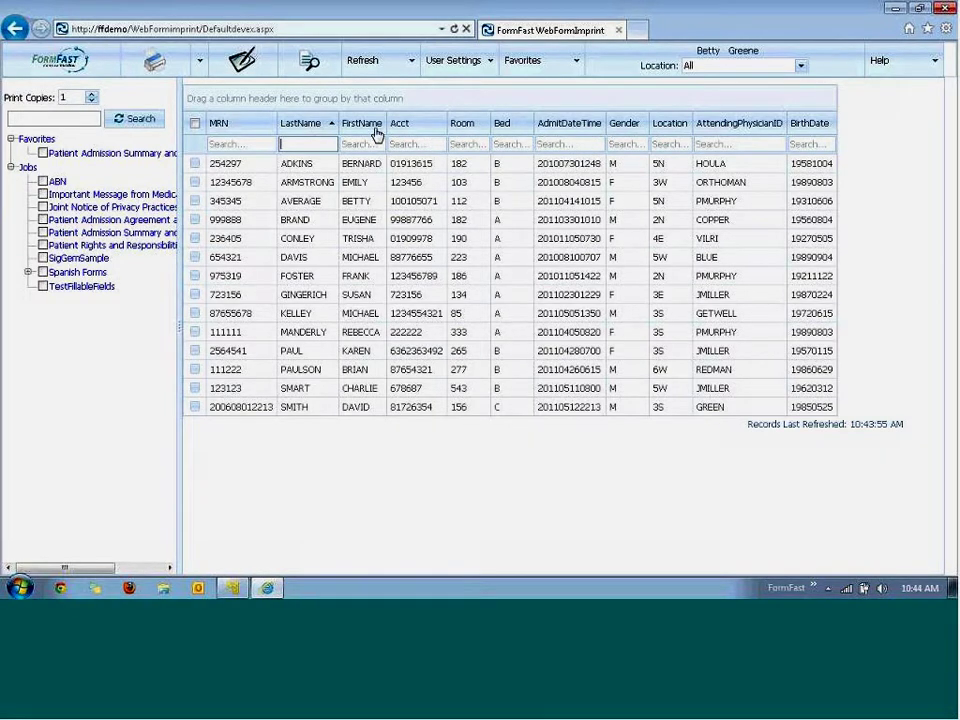
drag(362, 130, 274, 133)
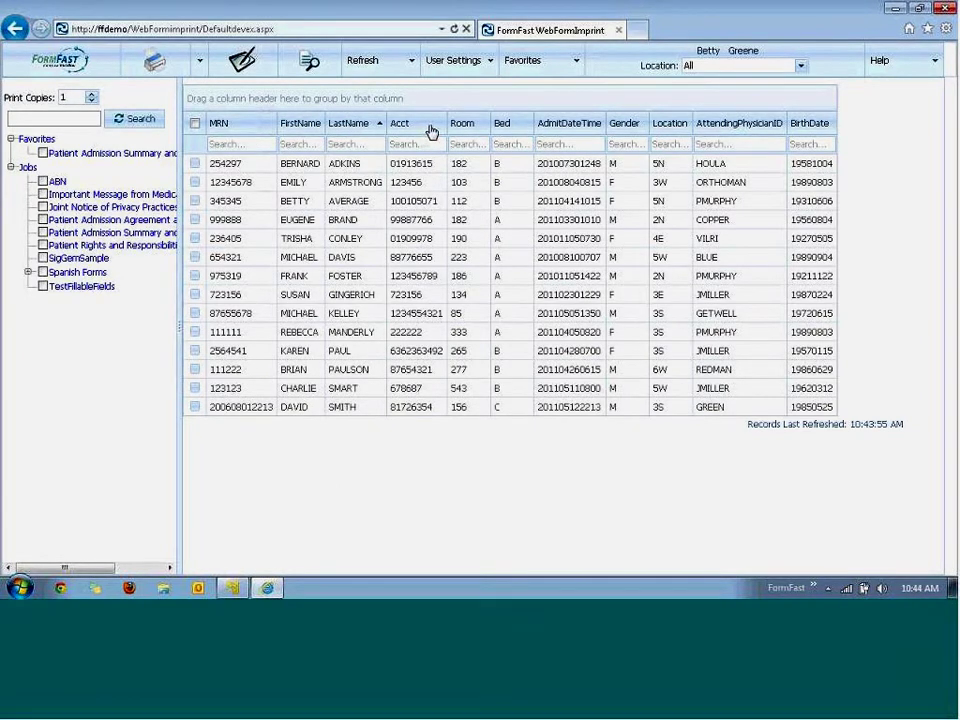
drag(428, 131, 285, 133)
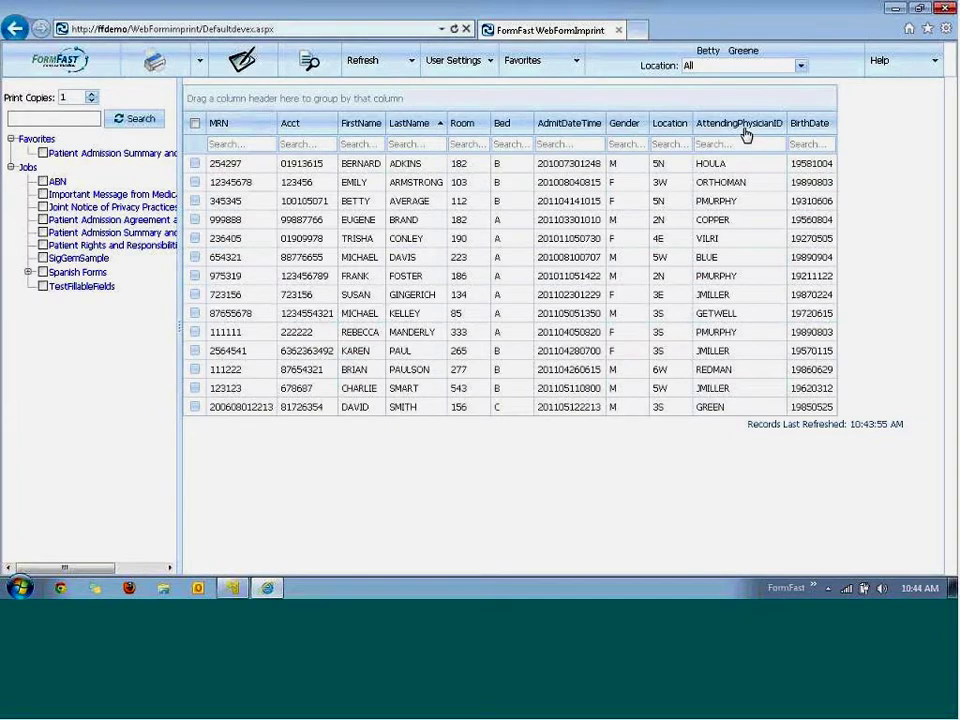
Group by AttendingPhysicianID, check JMILLER's three patients, then remove the grouping.
drag(741, 130, 275, 104)
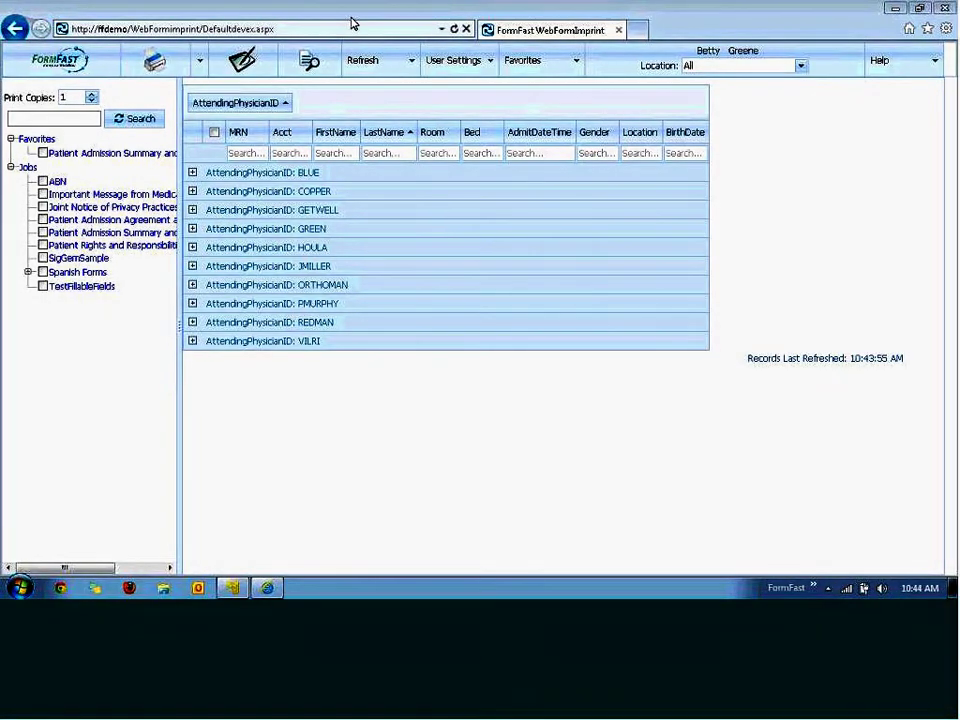
key(XF86AudioMute)
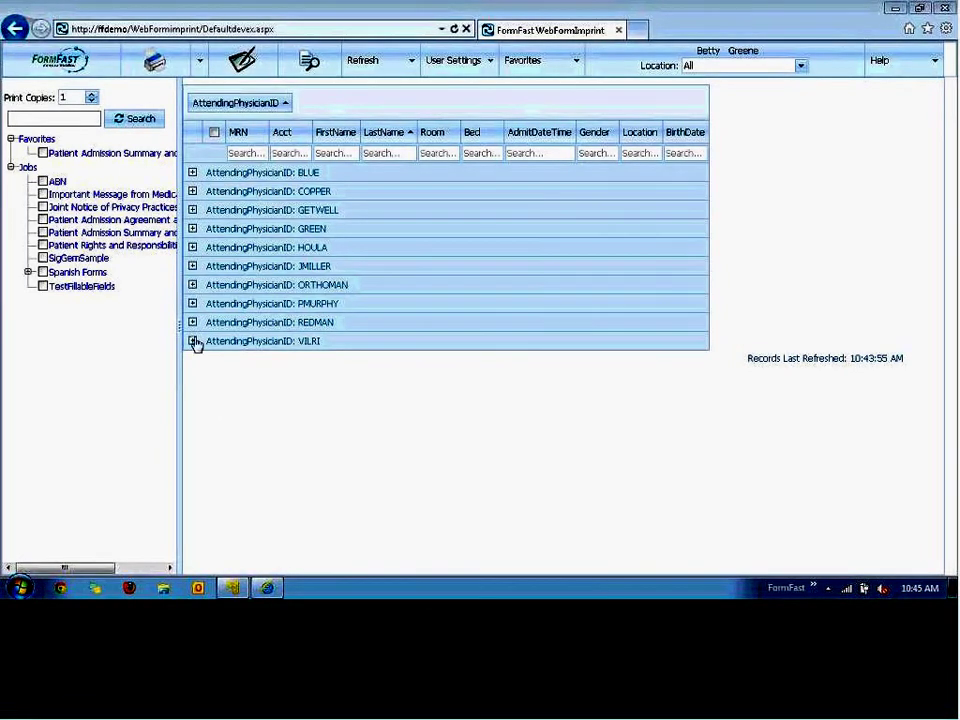
click(192, 268)
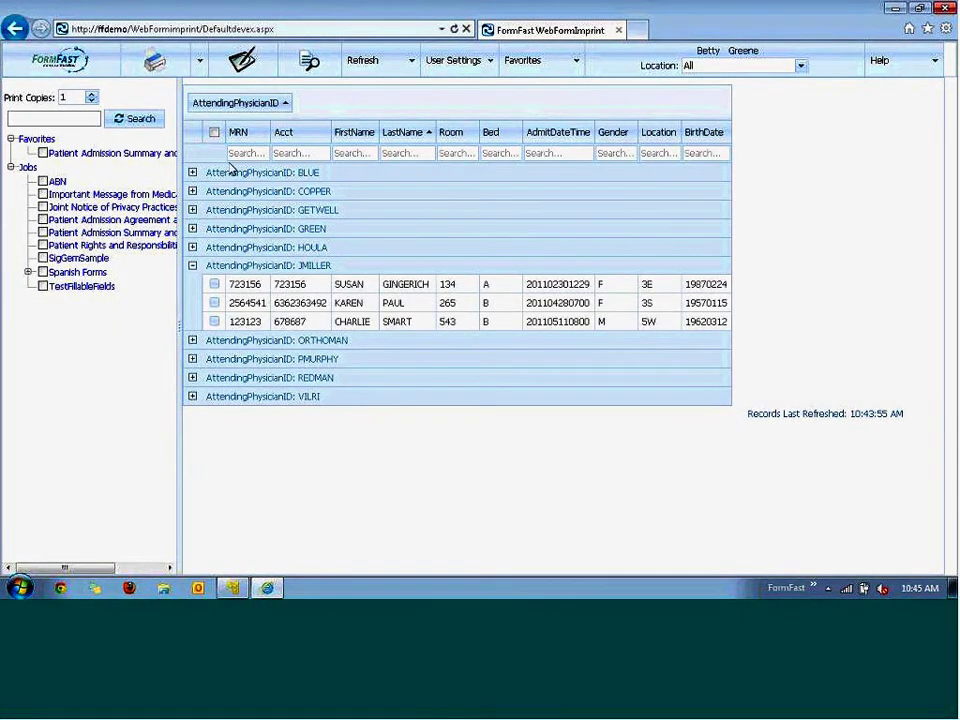
click(214, 133)
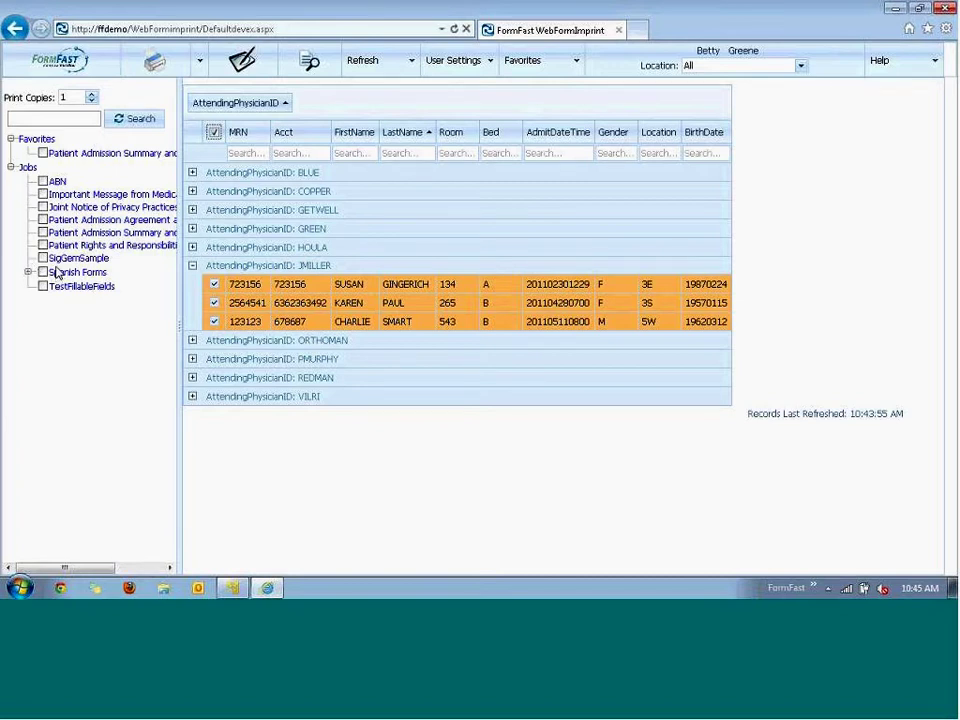
drag(225, 104, 597, 135)
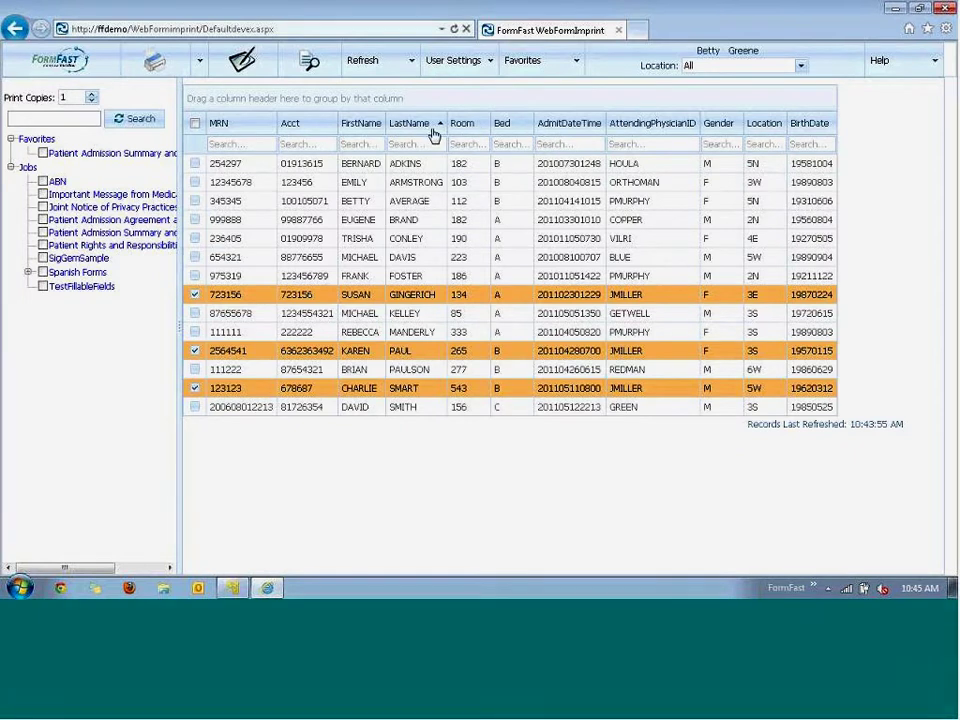
Group by Location and Room, expand 2N's Rooms 182 and 186, then ungroup both levels.
drag(778, 124, 620, 103)
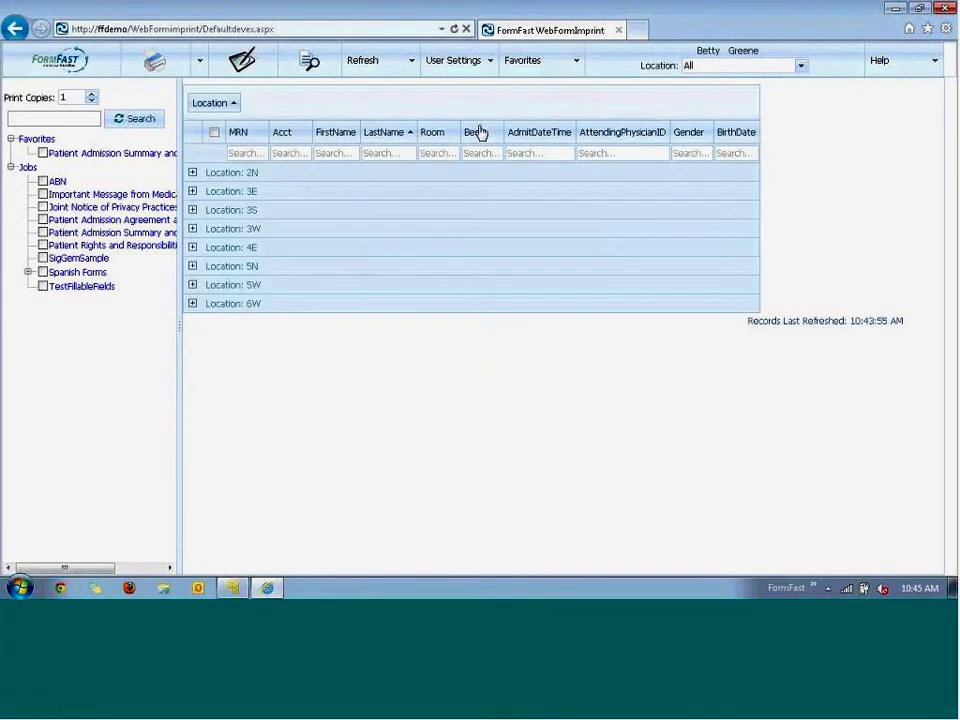
drag(433, 137, 343, 111)
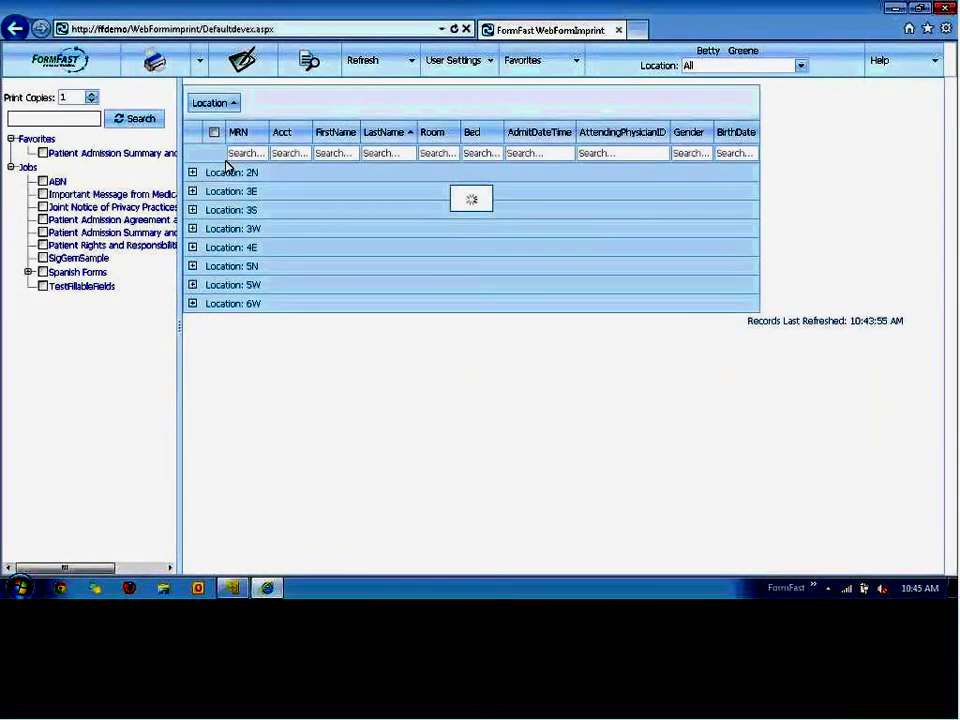
click(193, 173)
click(212, 191)
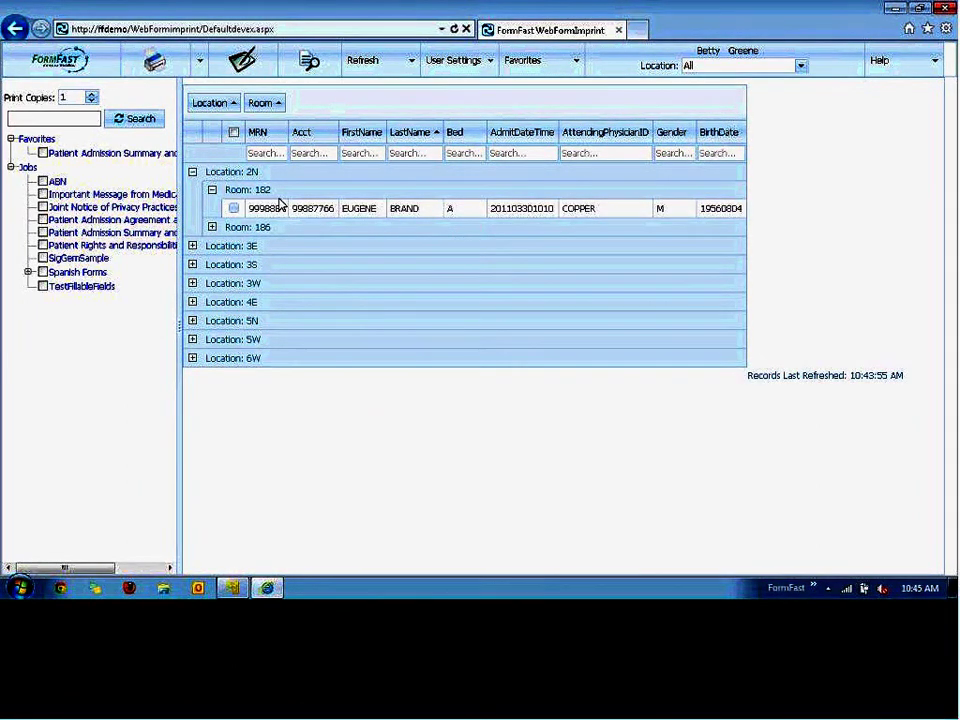
click(212, 227)
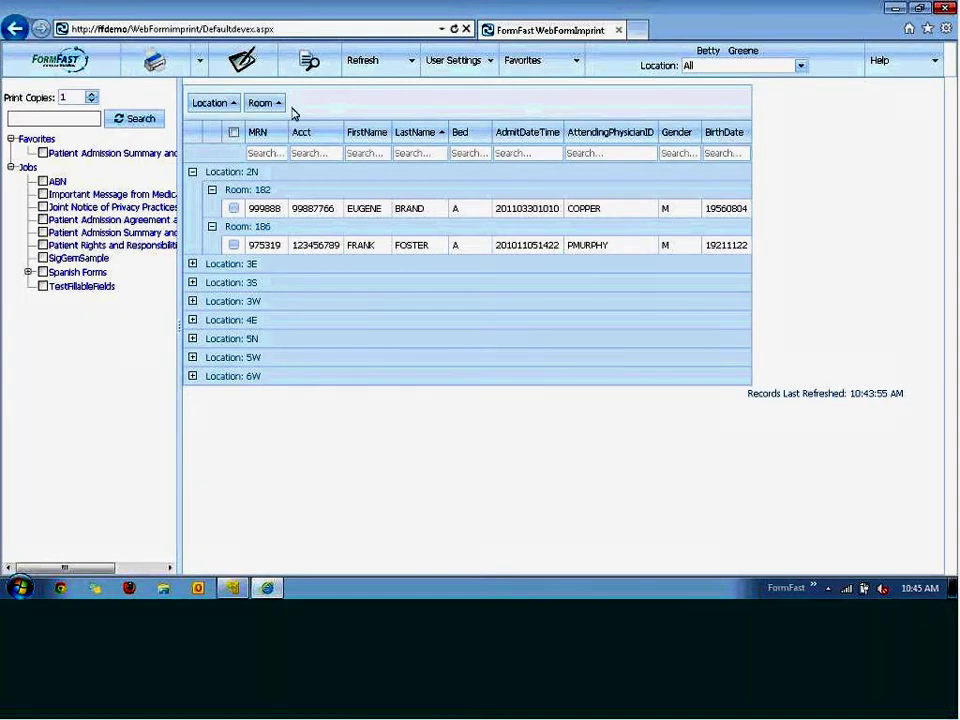
mouse_move(264, 113)
mouse_down()
mouse_move(574, 158)
mouse_move(673, 137)
mouse_move(448, 139)
mouse_move(282, 113)
mouse_up()
drag(216, 111, 435, 132)
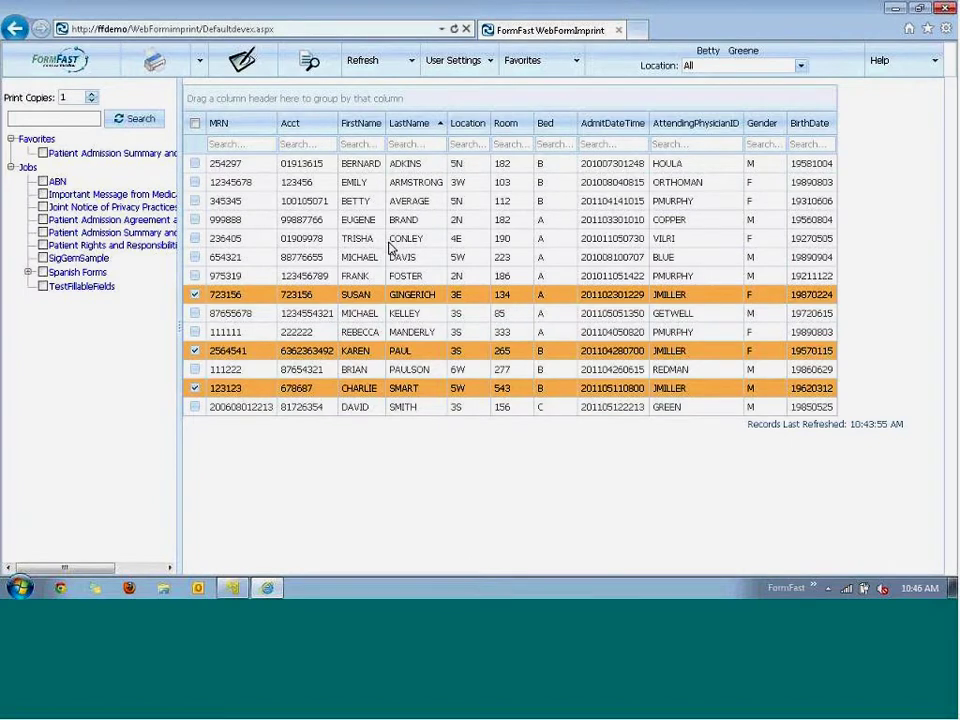
Log out through the User Settings menu, returning to the login page.
click(413, 63)
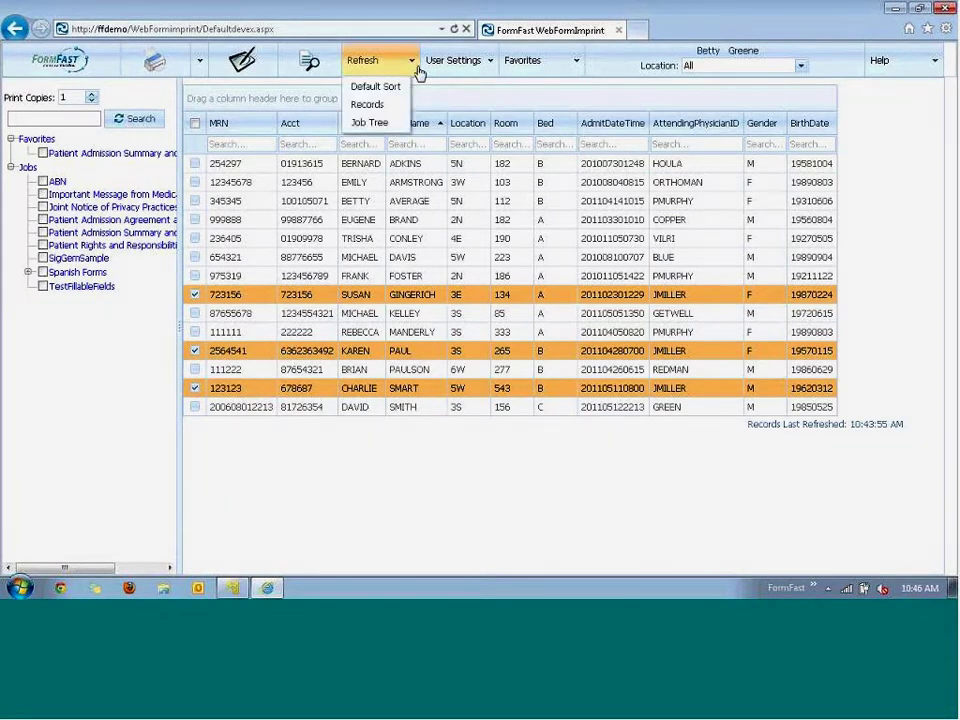
click(440, 62)
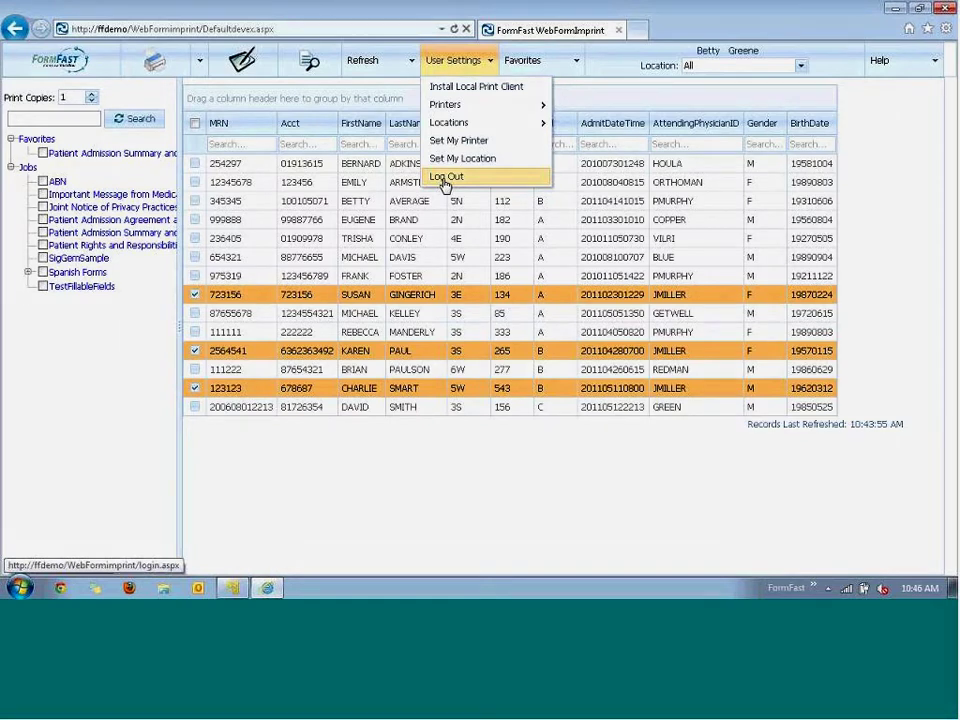
click(446, 180)
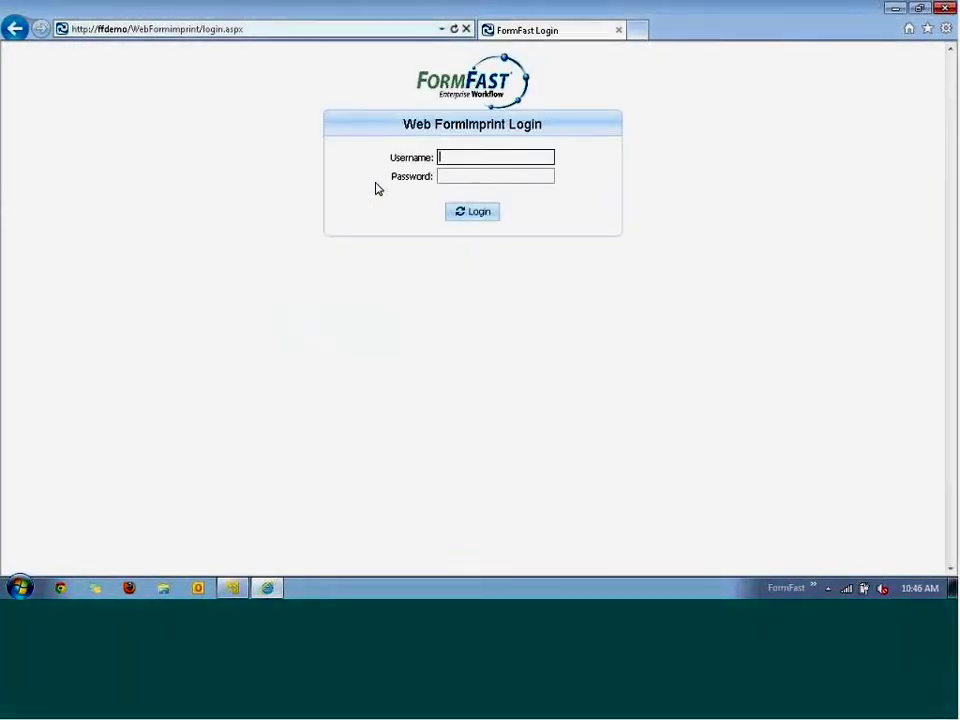
Log in with the administrator username and password.
key(Tab)
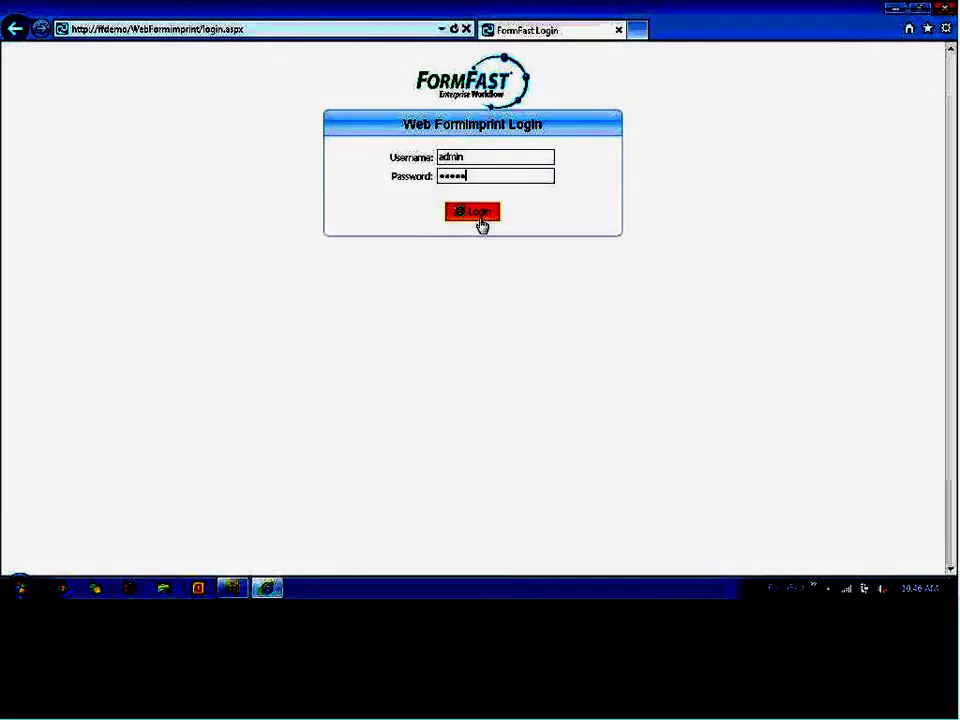
click(475, 212)
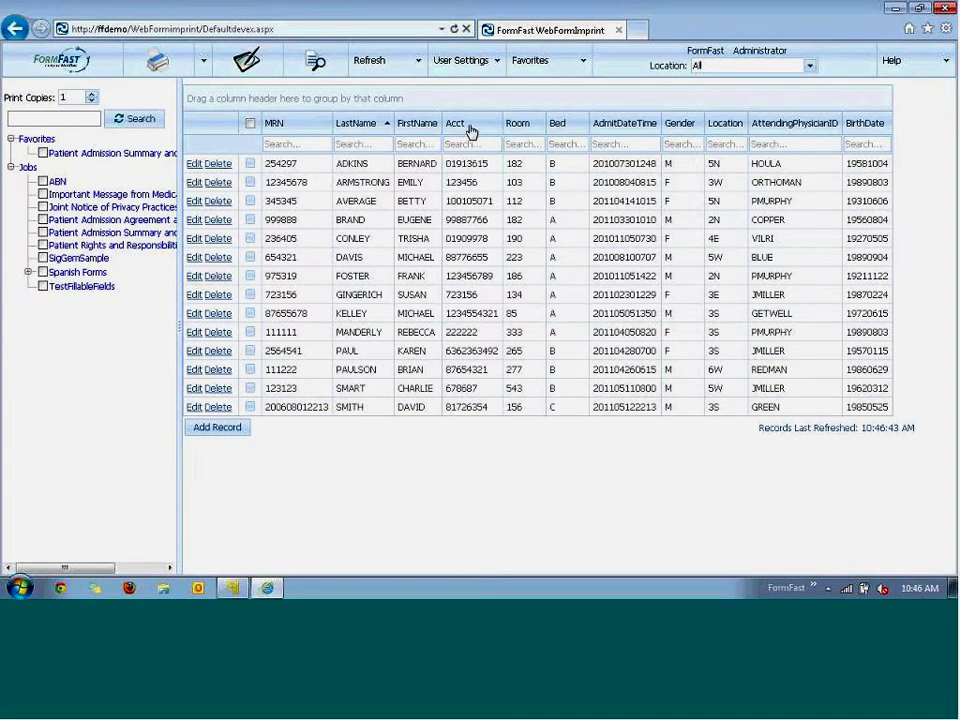
Go to the Administration page via User Settings, showing the 2N location settings.
click(480, 68)
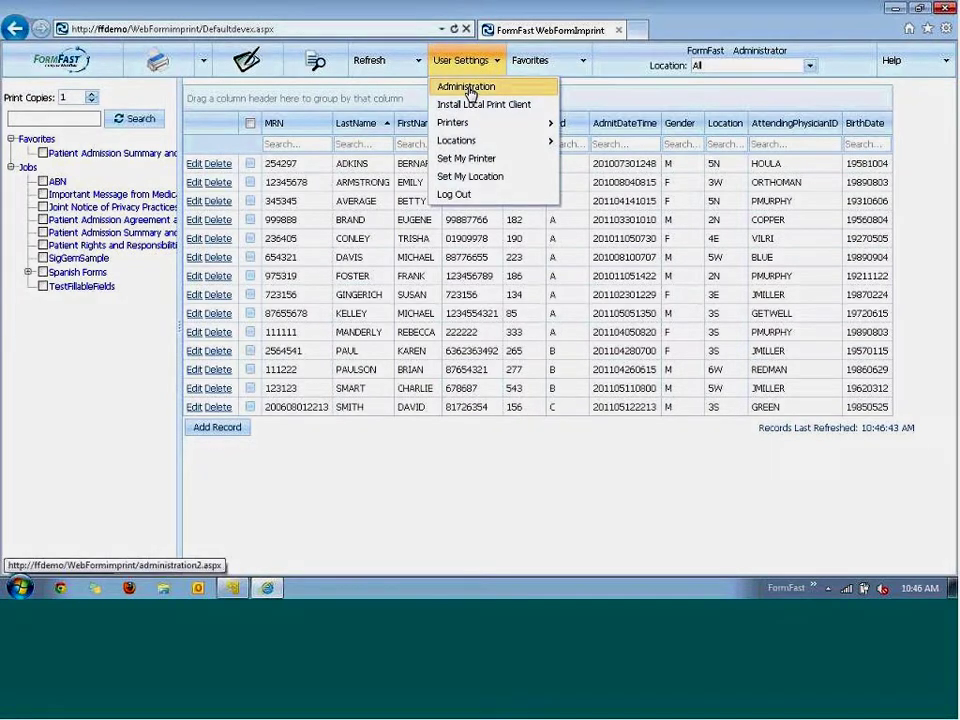
click(469, 90)
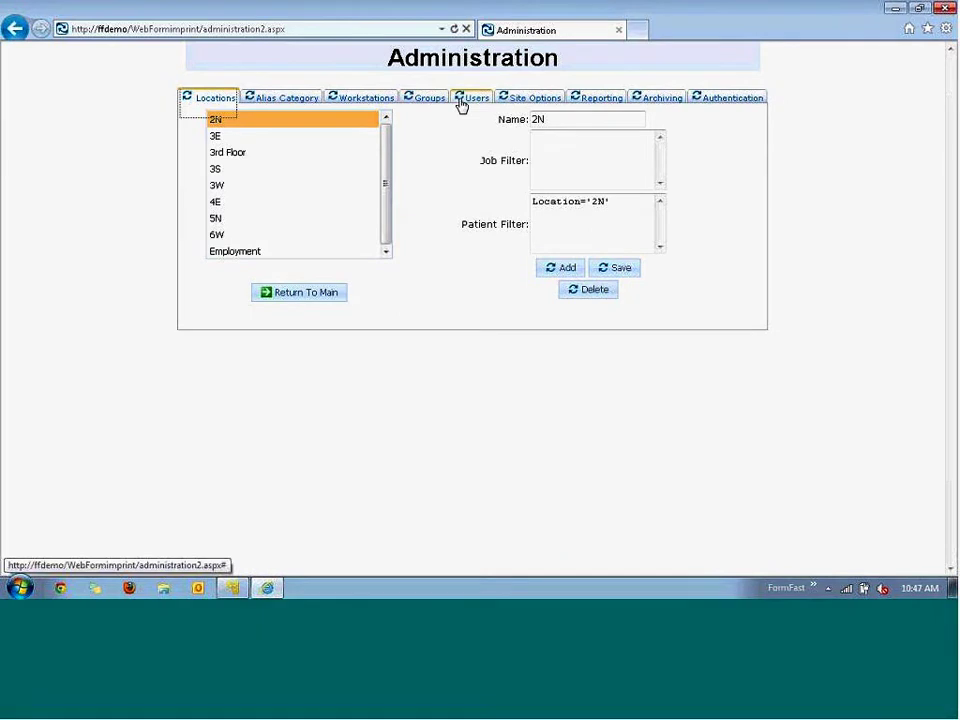
Review the Site Options tab, then list the available reports on the Reporting tab.
click(509, 106)
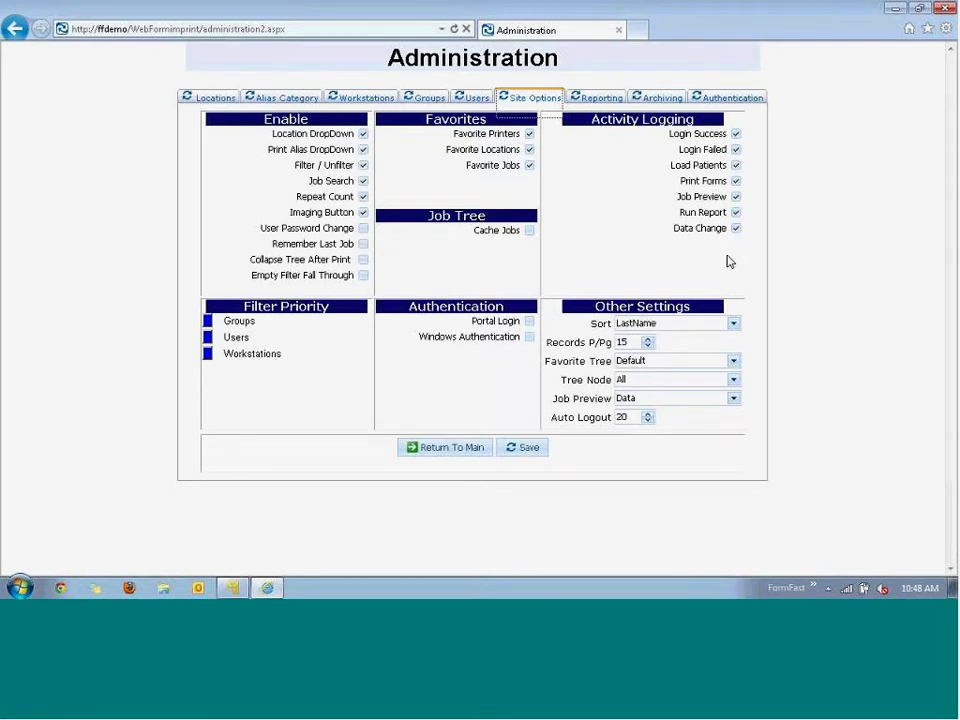
click(582, 98)
click(487, 139)
scroll(490, 197, down, 2)
Run the Previewed Jobs report and scroll through its results.
click(479, 219)
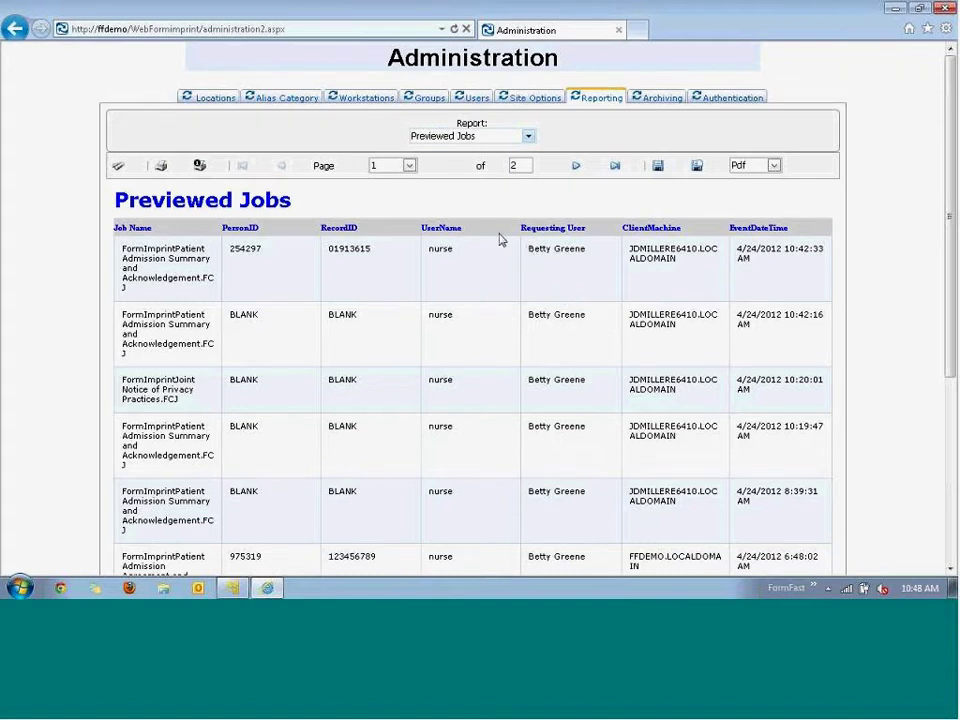
scroll(503, 272, down, 2)
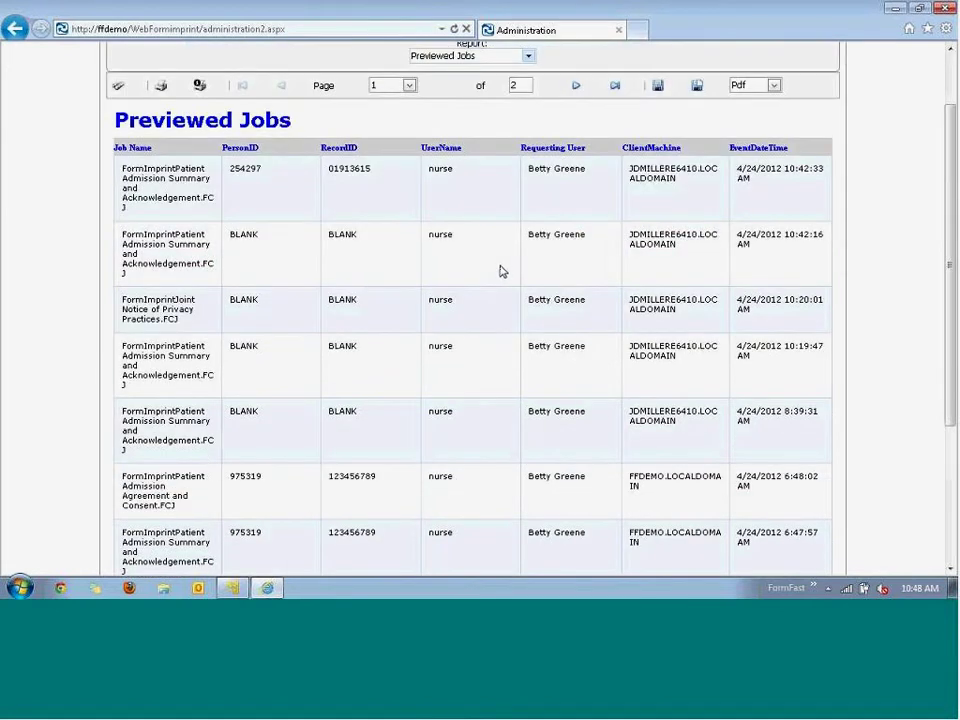
scroll(497, 272, up, 2)
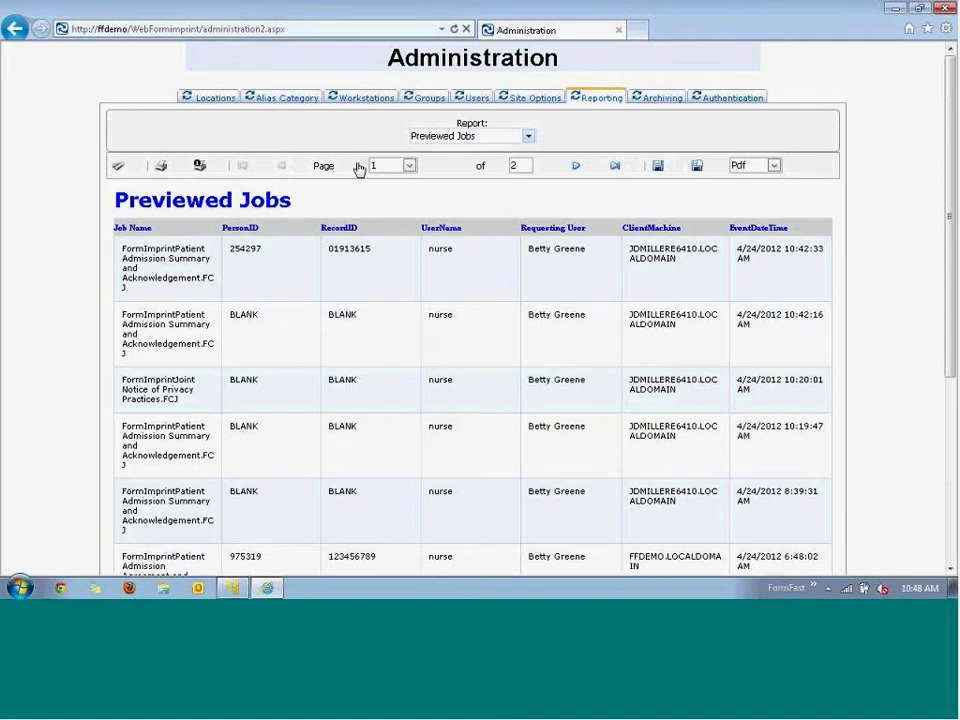
Browse the other available reports, keeping Previewed Jobs selected.
click(488, 138)
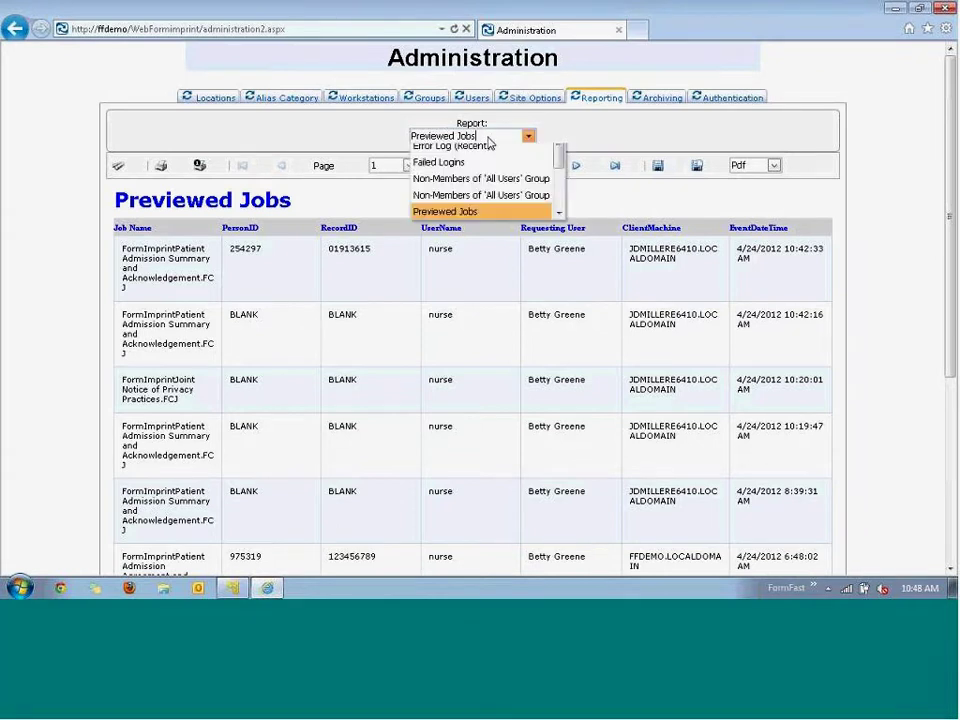
scroll(560, 205, down, 1)
scroll(565, 213, down, 1)
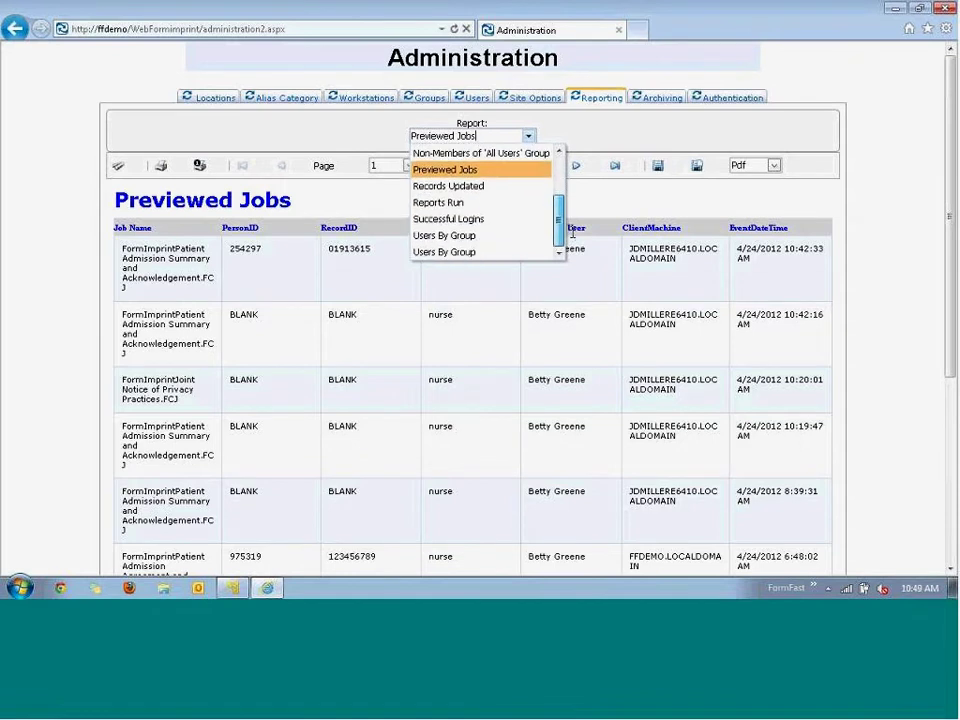
scroll(400, 150, up, 3)
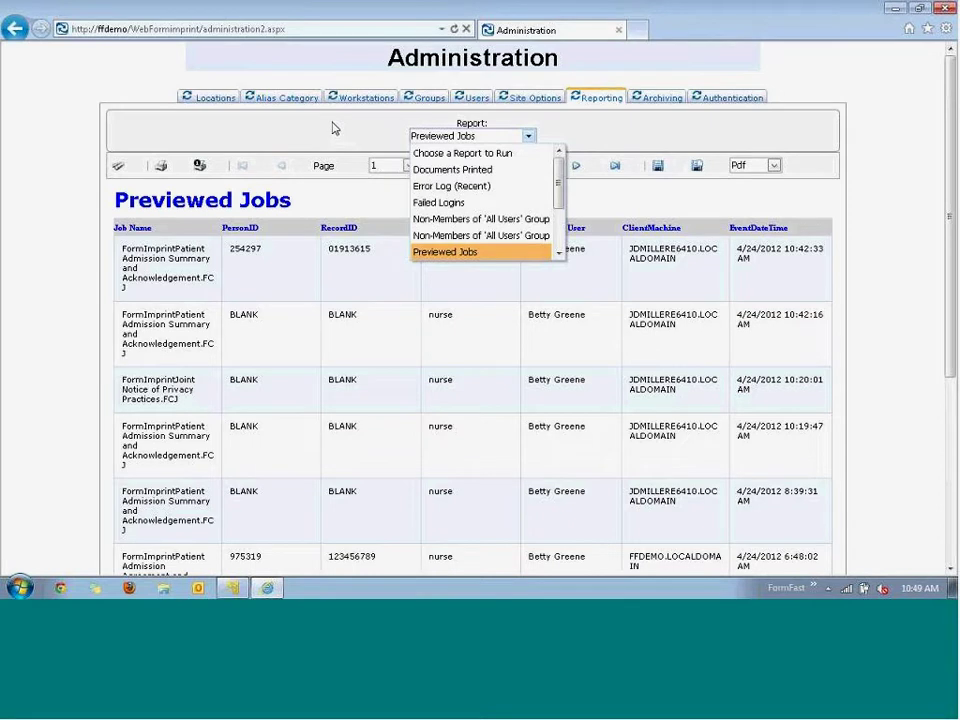
click(338, 127)
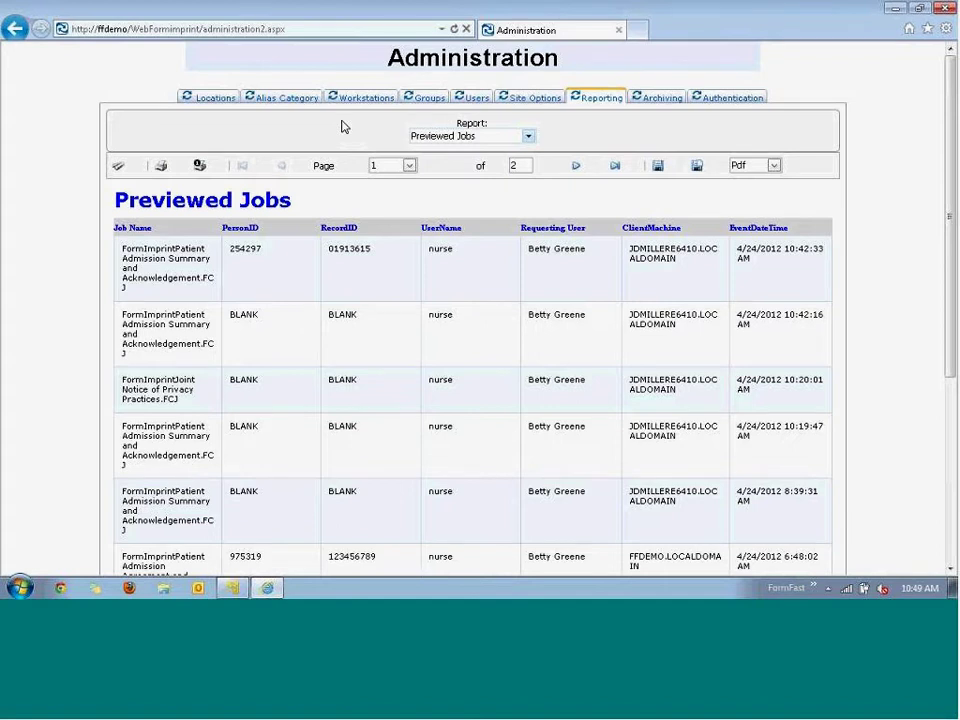
Return to the main patient grid and log out of the administrator account.
click(215, 98)
scroll(426, 279, down, 5)
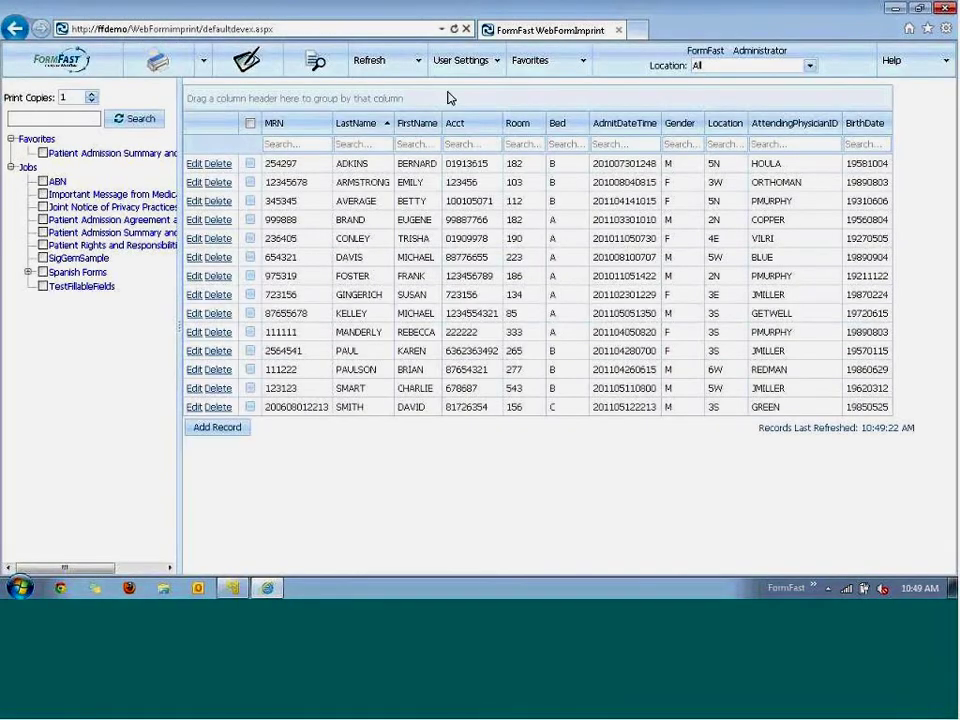
click(463, 61)
click(470, 195)
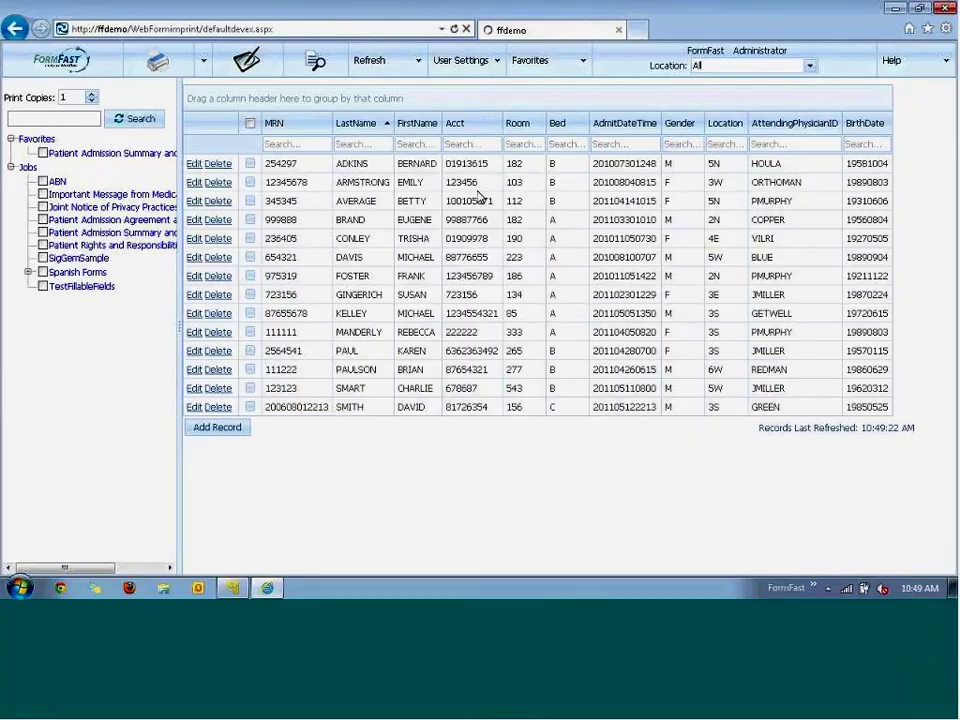
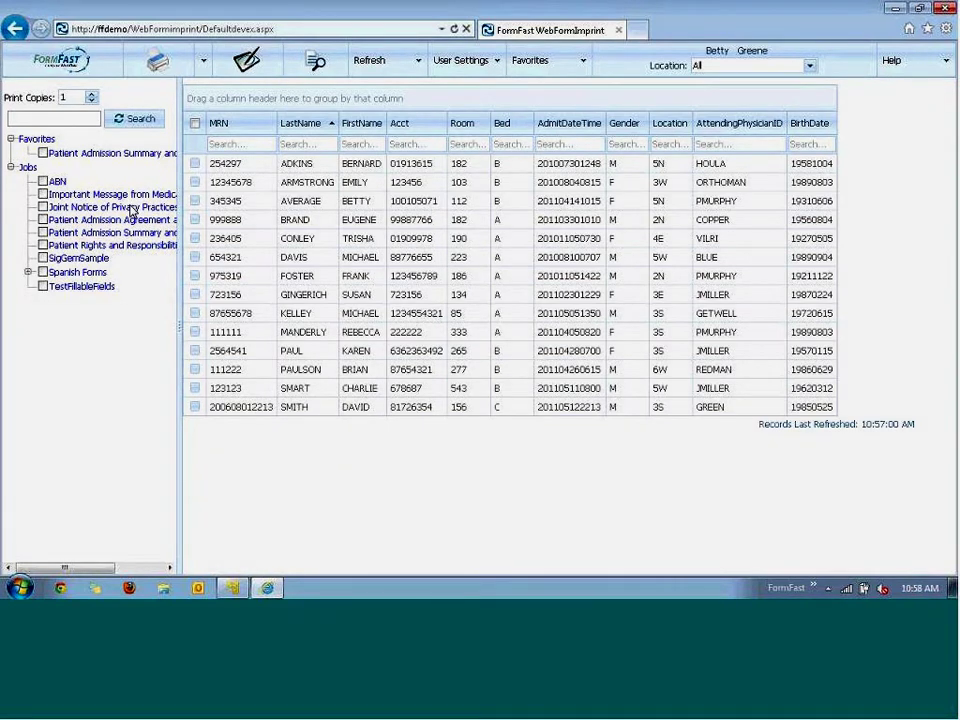
Launch the Patient Admission Summary and Acknowledgment Form for the first listed patient.
click(42, 233)
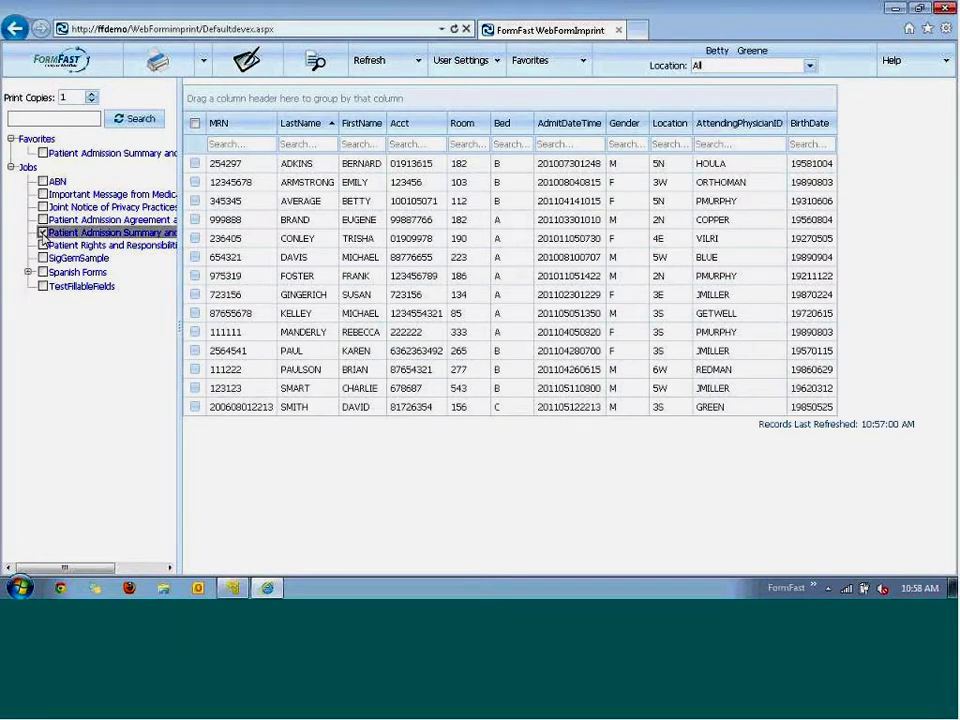
click(195, 163)
click(247, 62)
click(372, 60)
click(375, 88)
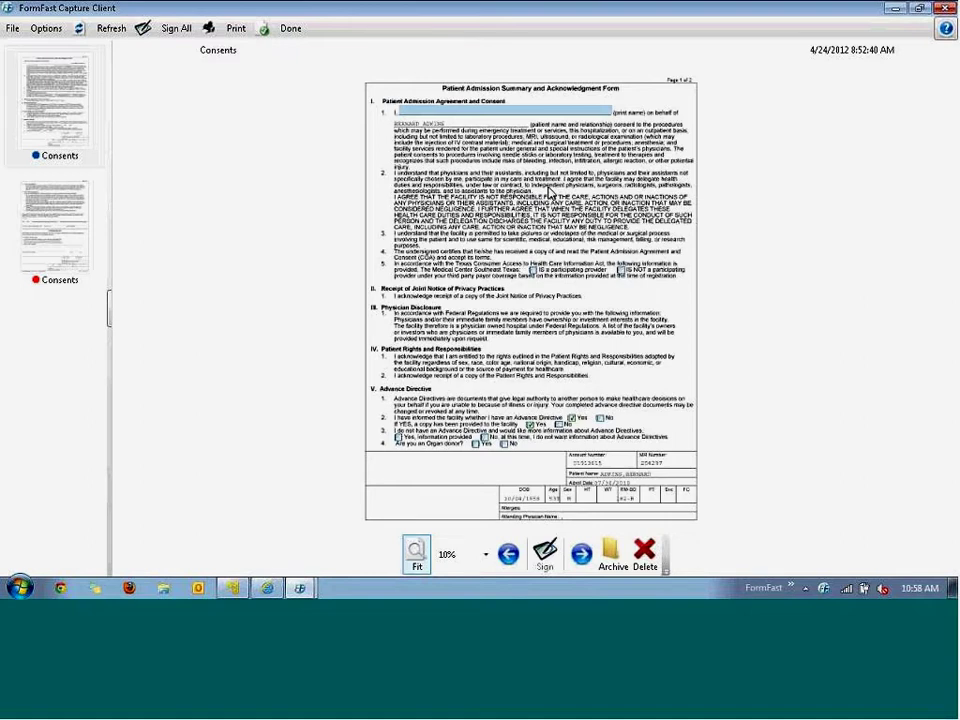
Set the form's zoom level to 40%, briefly trying the 50% preset.
click(455, 555)
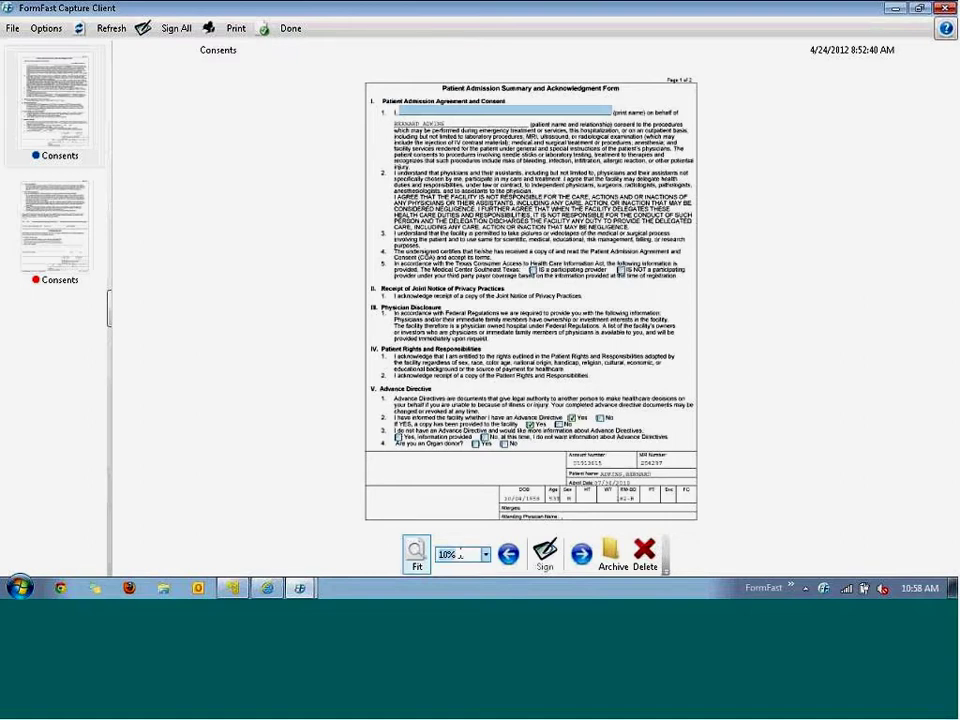
text(40)
click(449, 552)
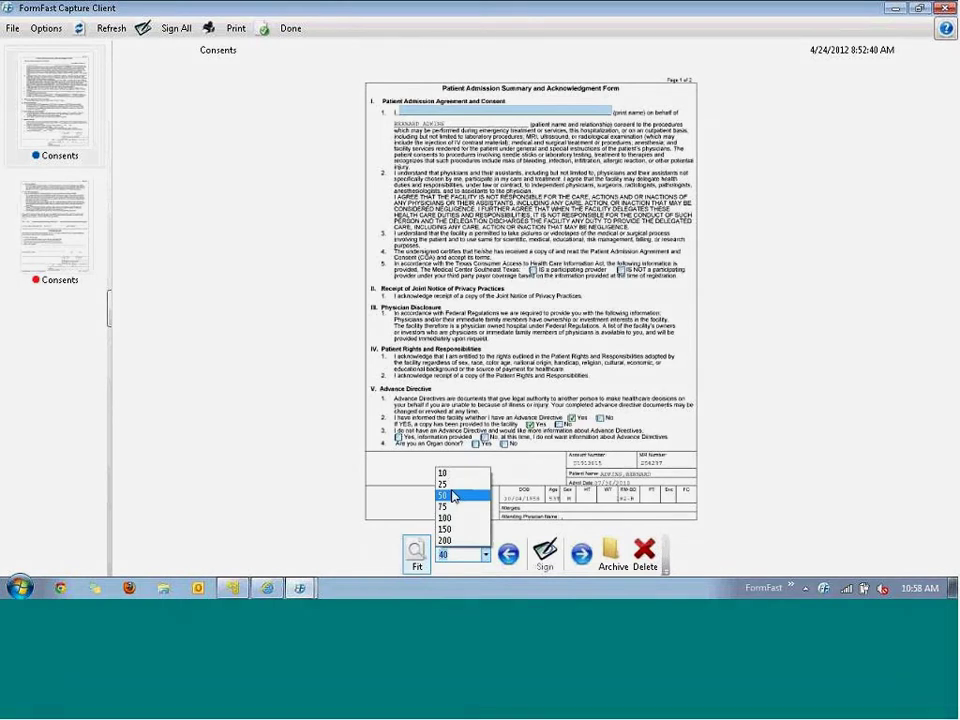
click(453, 496)
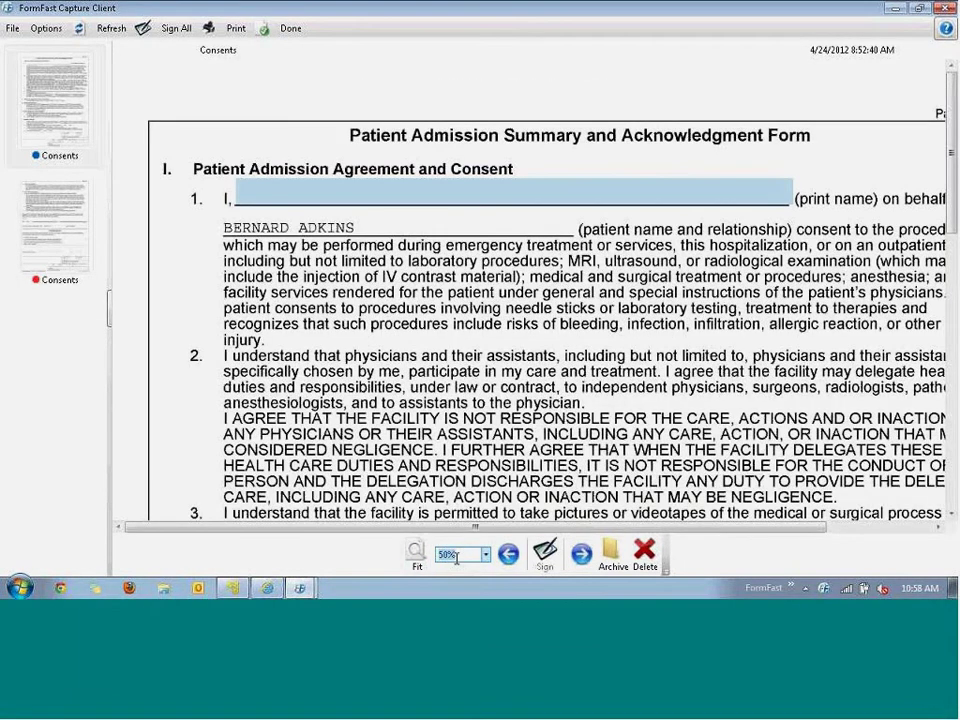
text(40)
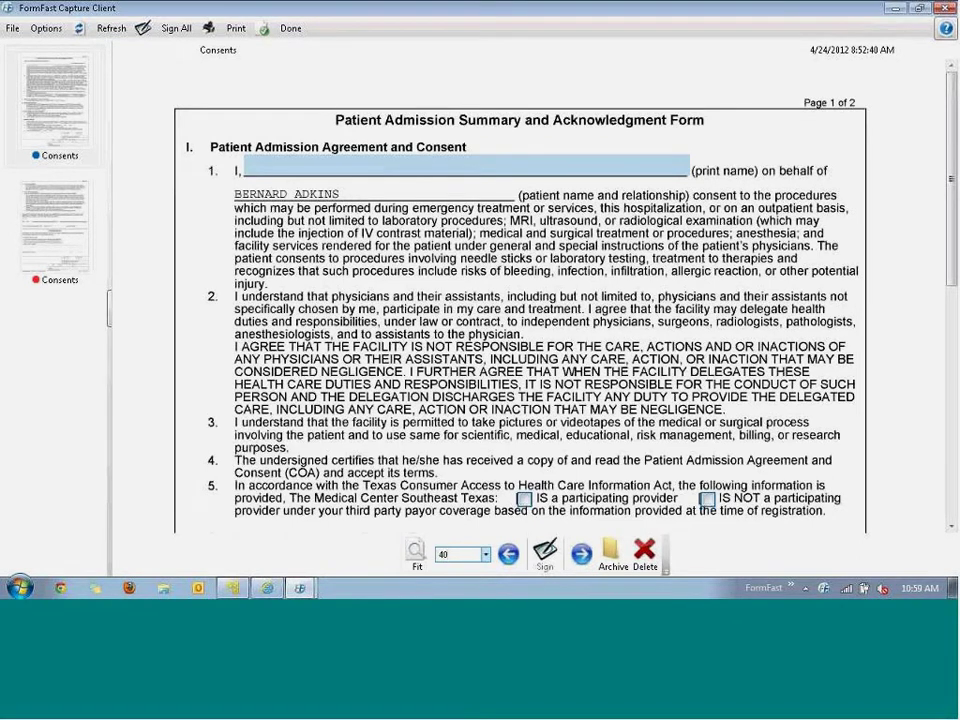
Enter the responsible party's full name in item 1's print-name field.
click(368, 168)
text(a)
key(BackSpace)
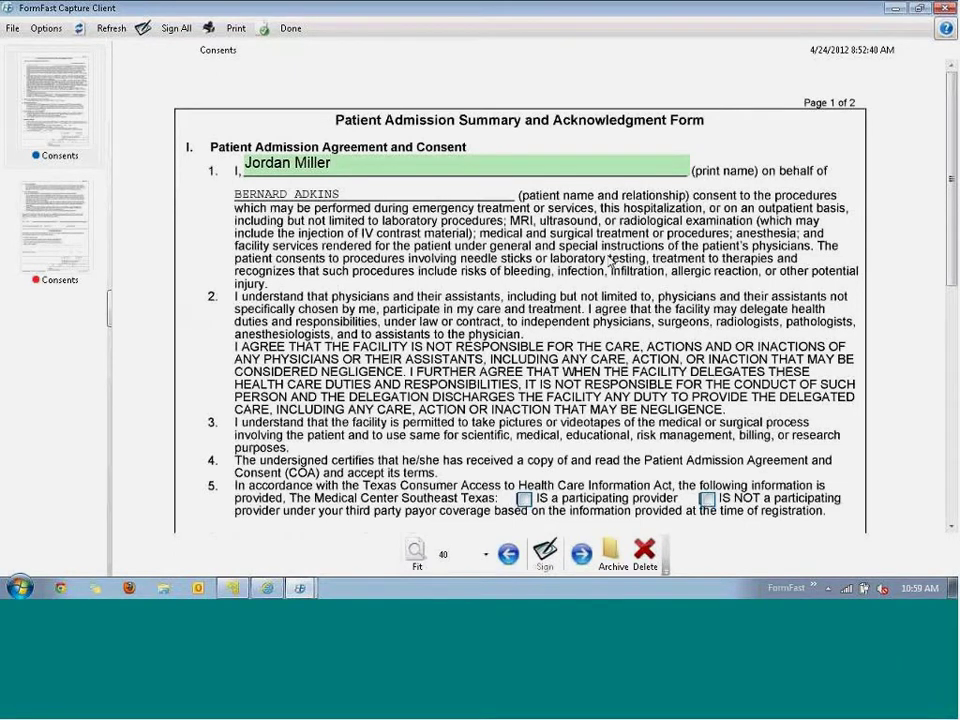
scroll(610, 258, down, 2)
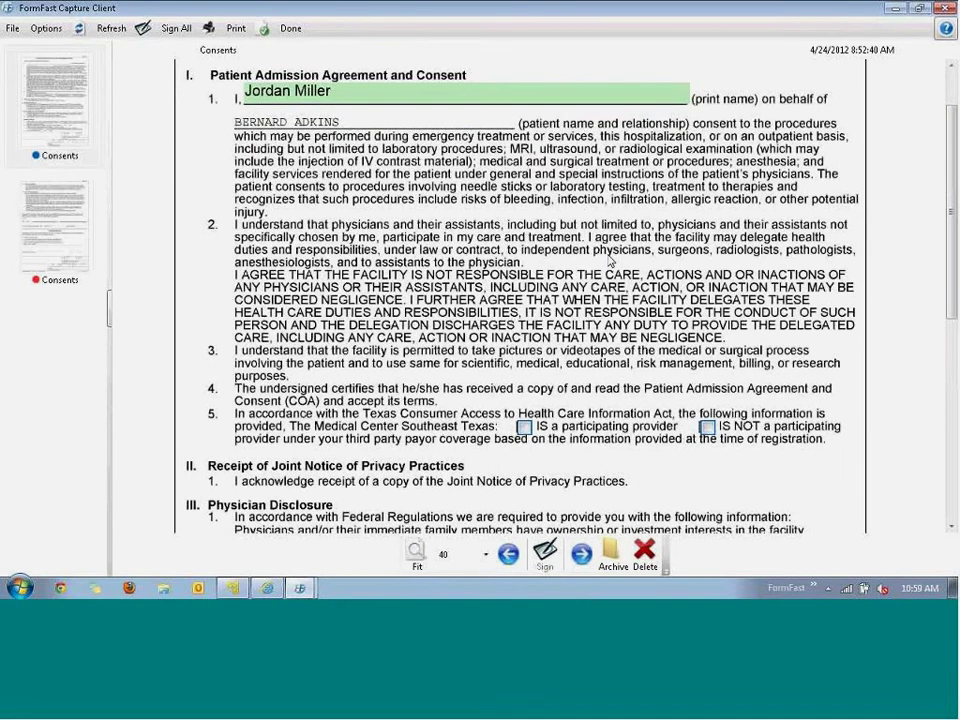
Tick both item 3 Advance Directive boxes, organ donor Yes, and IS NOT participating provider.
scroll(610, 258, down, 1)
scroll(609, 262, down, 10)
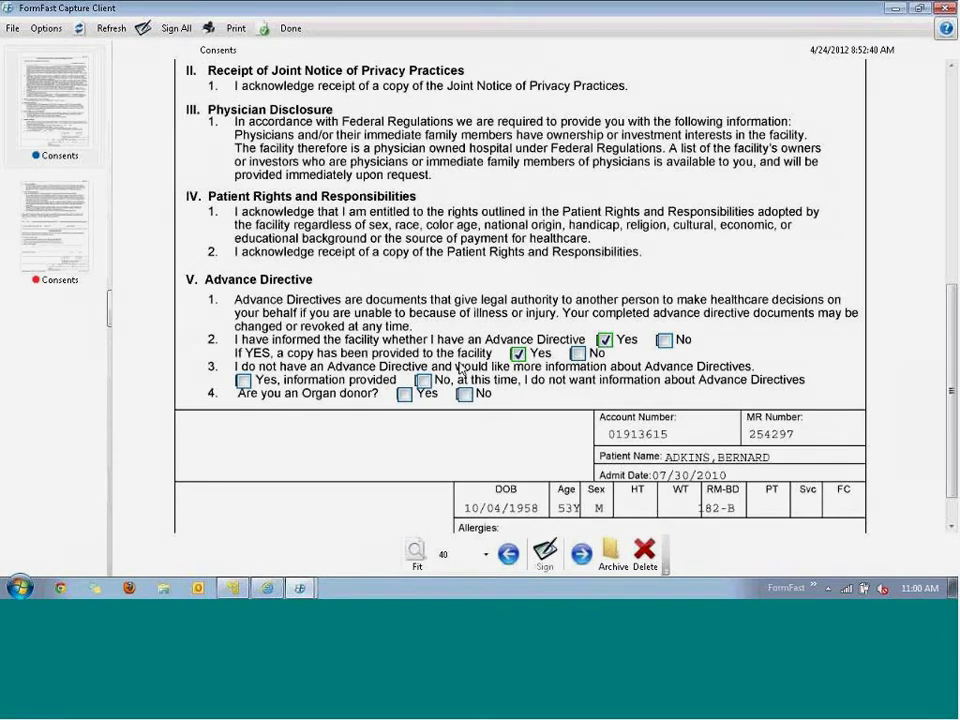
click(422, 382)
click(243, 381)
click(404, 394)
scroll(489, 316, down, 2)
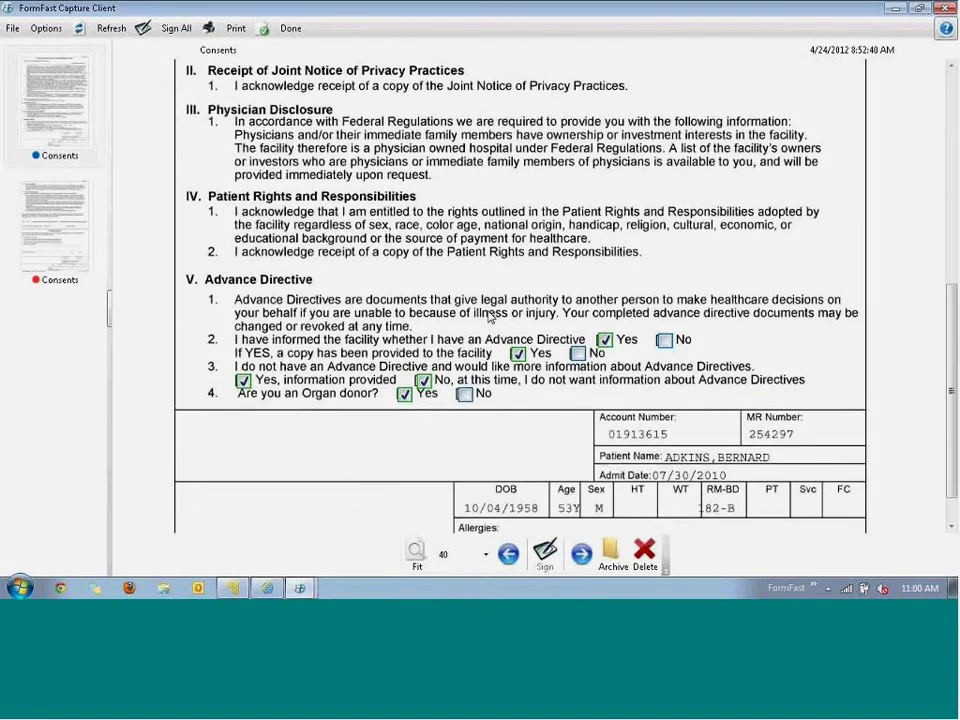
scroll(489, 316, up, 3)
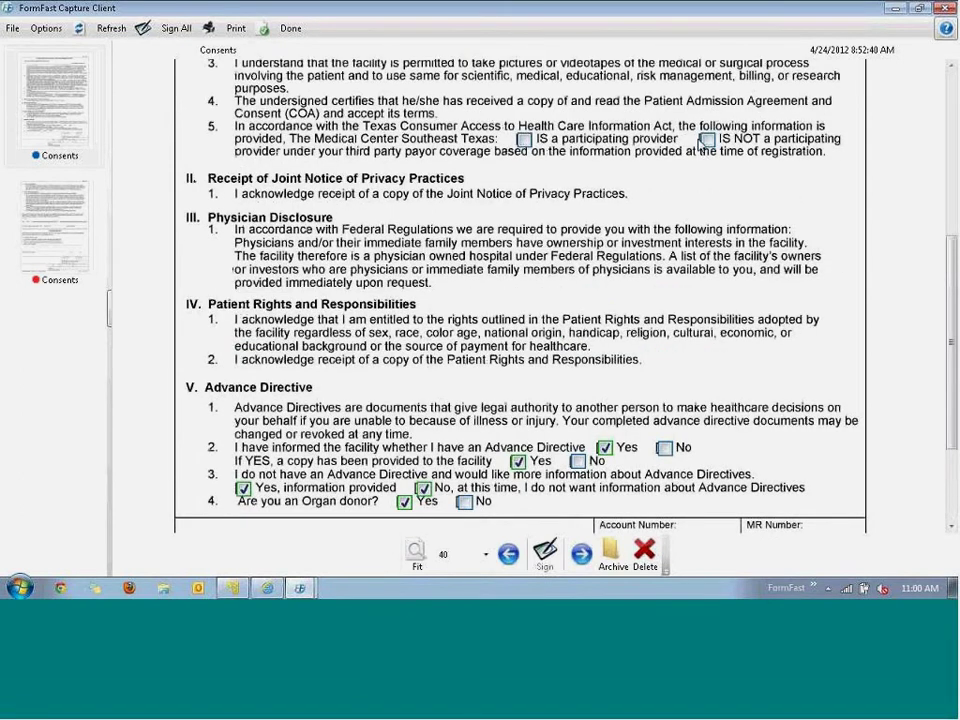
click(708, 140)
scroll(400, 420, down, 2)
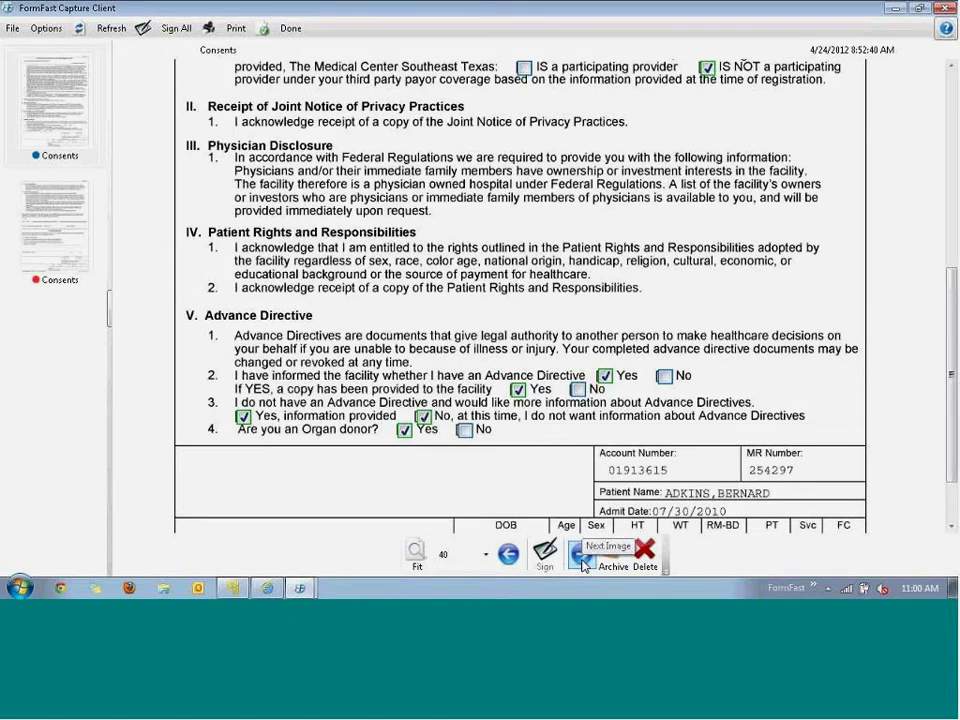
Switch to page 2 of the Consents document via its thumbnail.
click(583, 563)
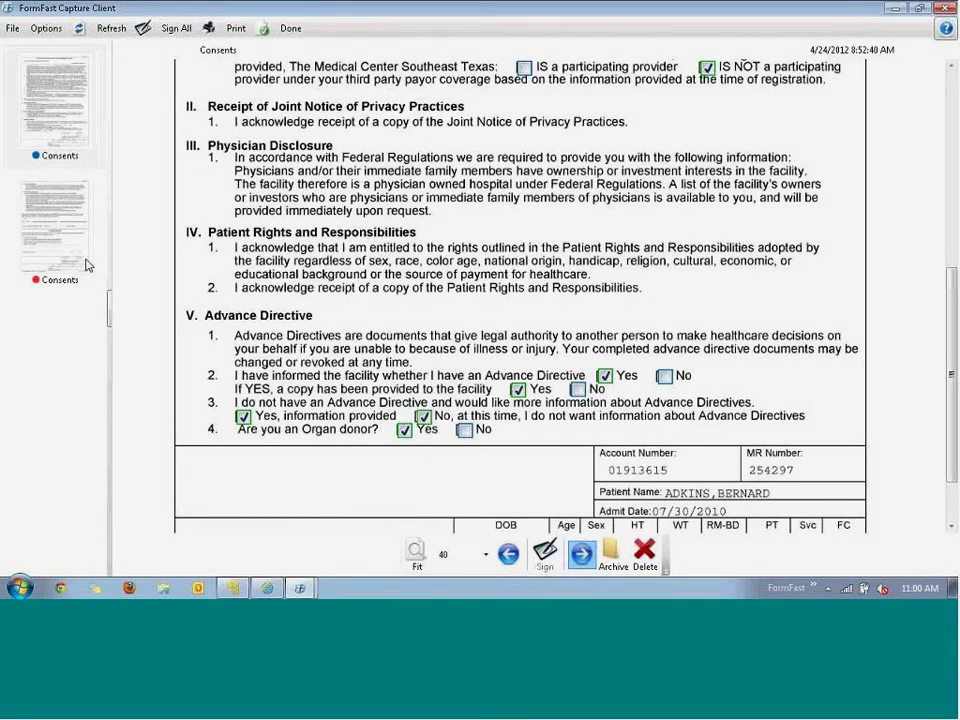
click(88, 265)
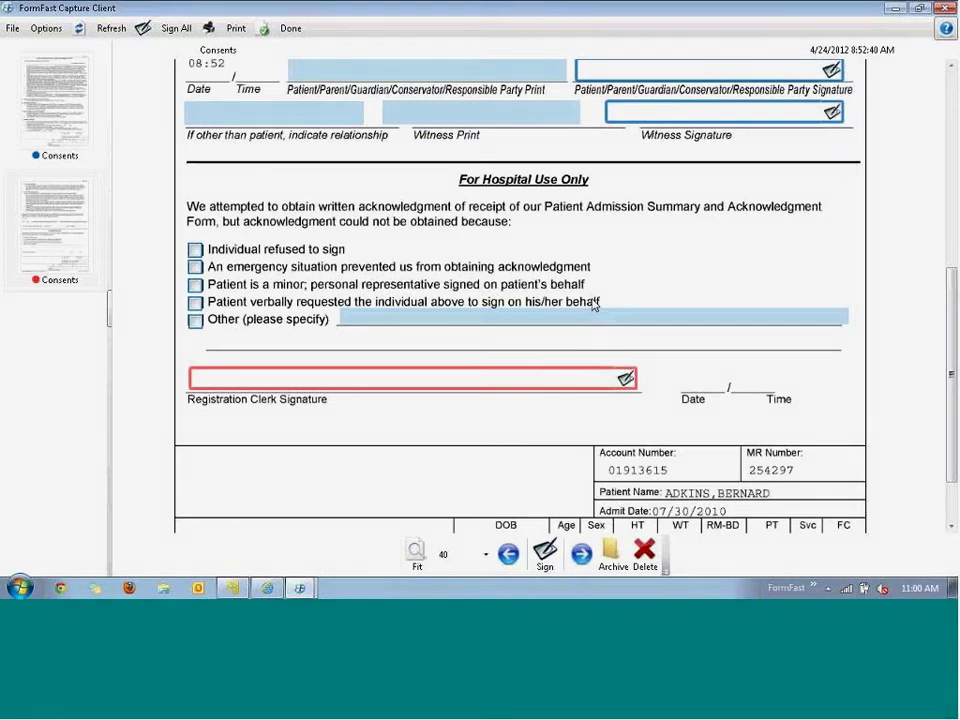
scroll(593, 304, up, 5)
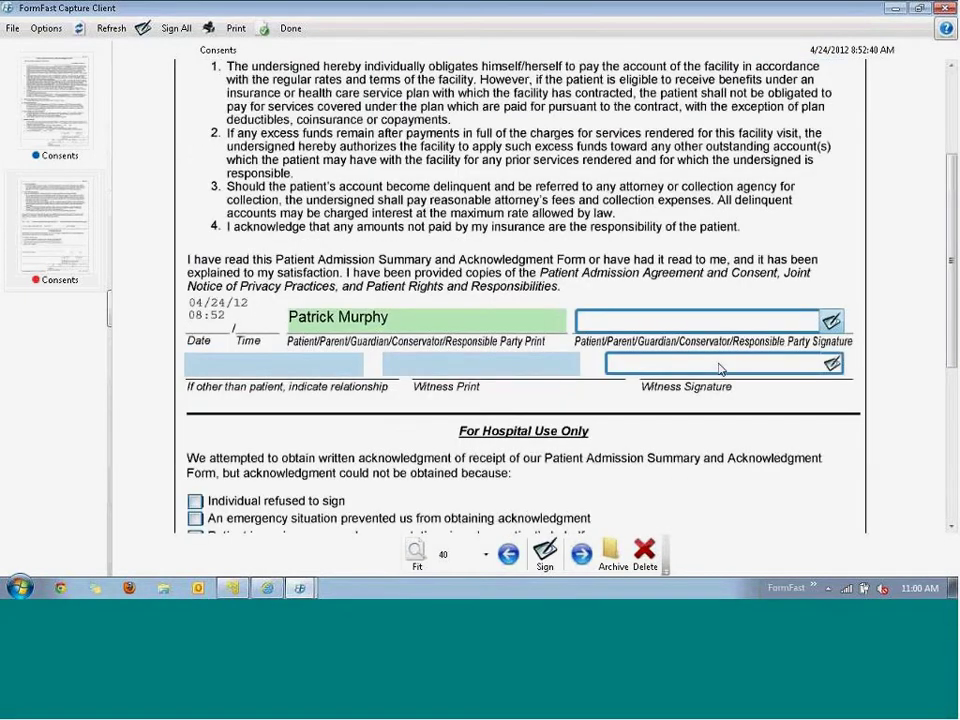
Capture the responsible-party signature and then the witness signature on page 2.
click(831, 320)
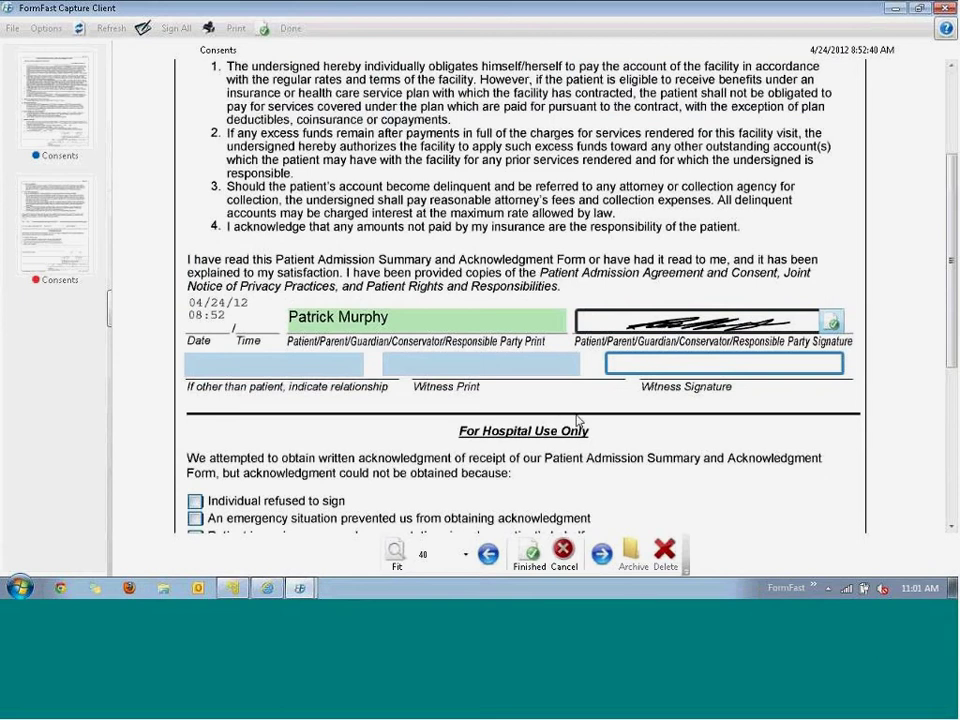
click(831, 322)
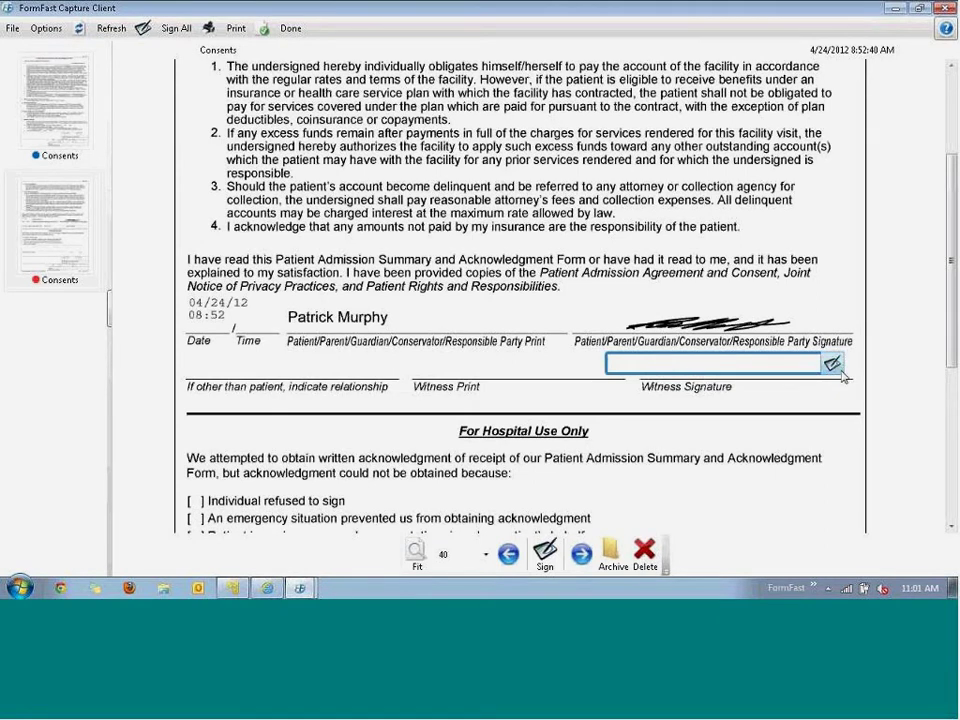
click(833, 364)
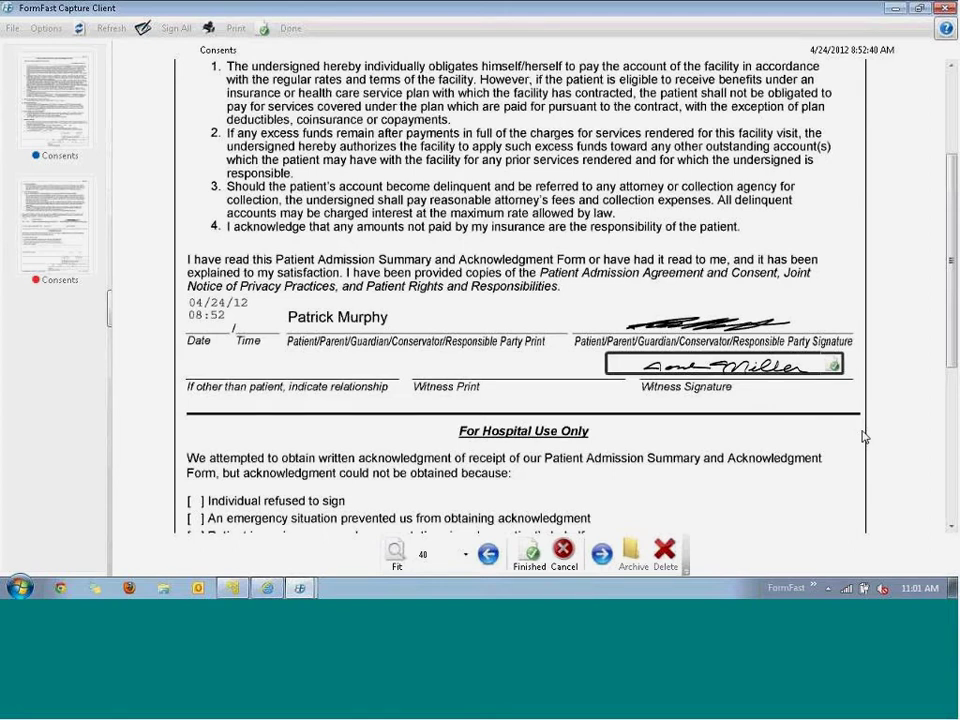
scroll(864, 436, down, 3)
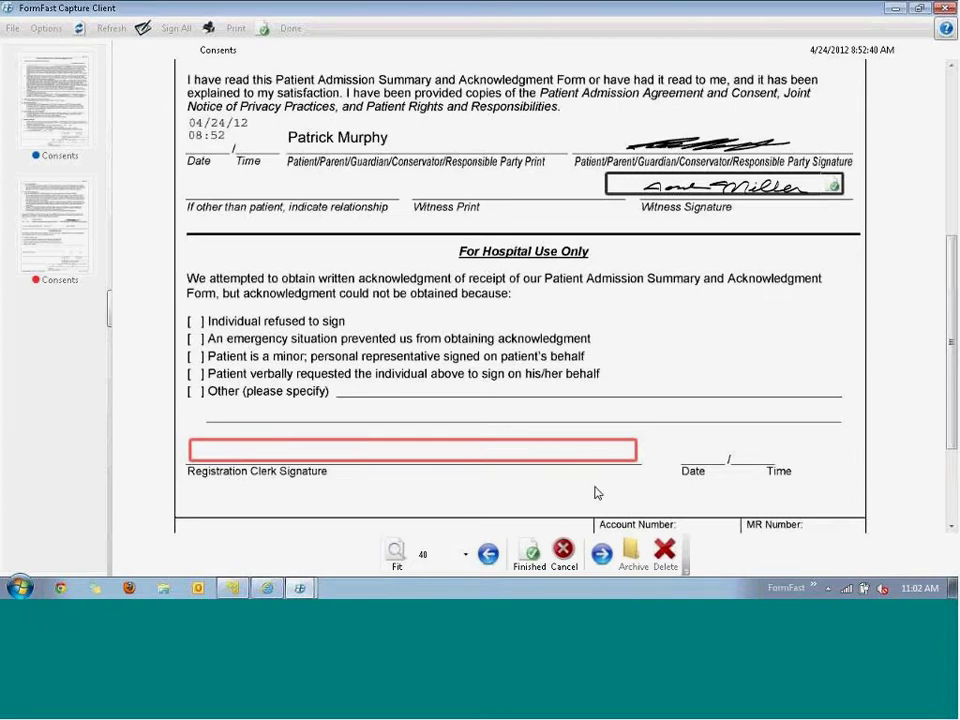
Scroll up and down through the signed second page to review it.
scroll(601, 471, up, 3)
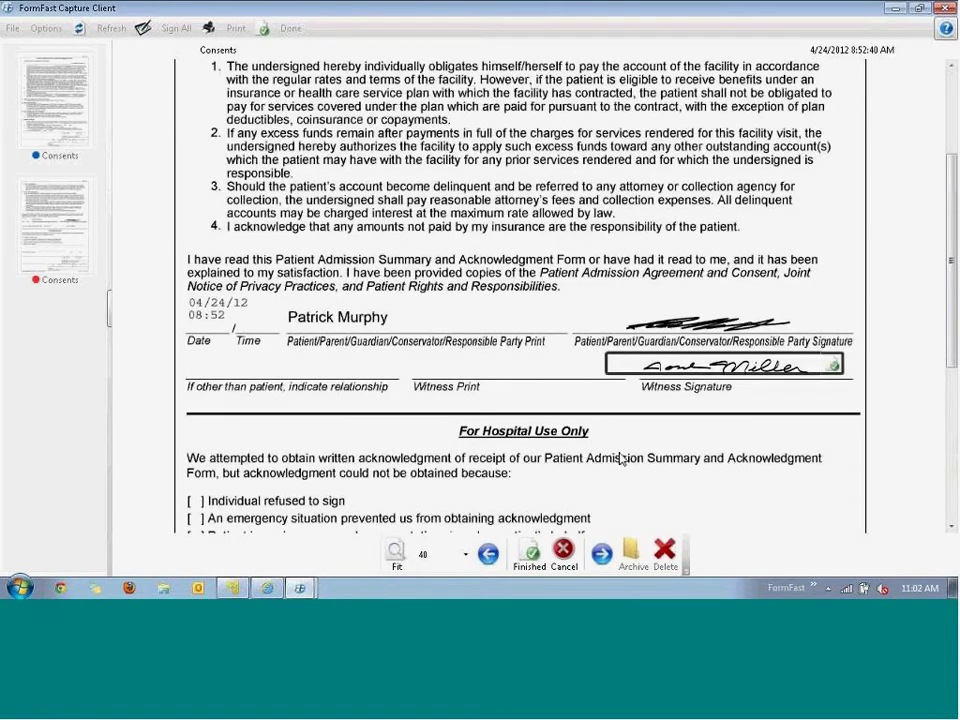
scroll(620, 459, up, 3)
scroll(620, 459, down, 7)
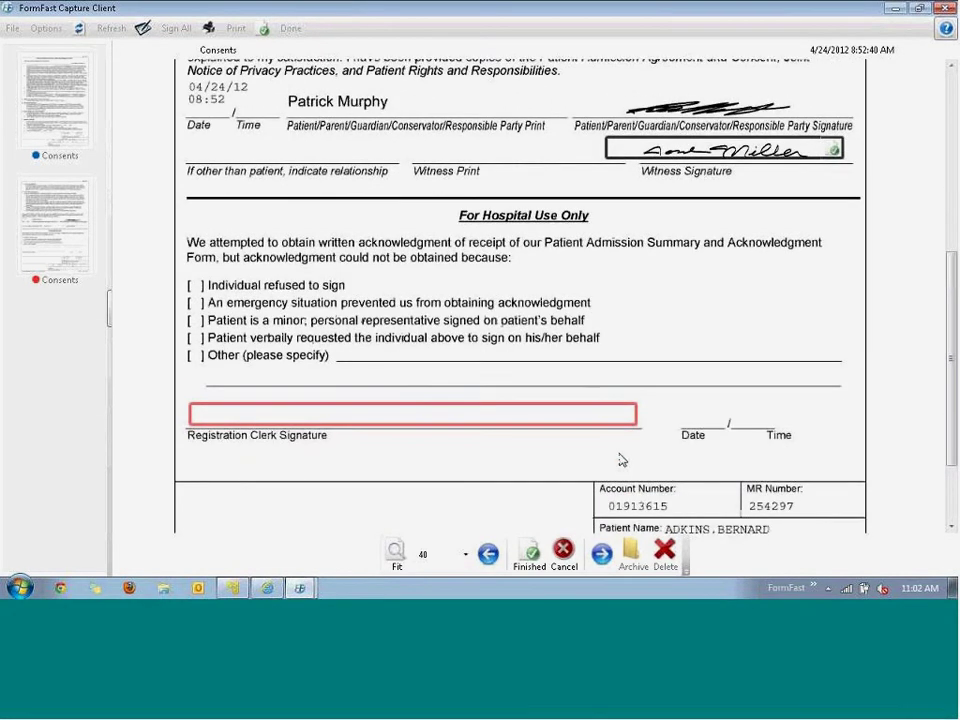
scroll(620, 459, up, 1)
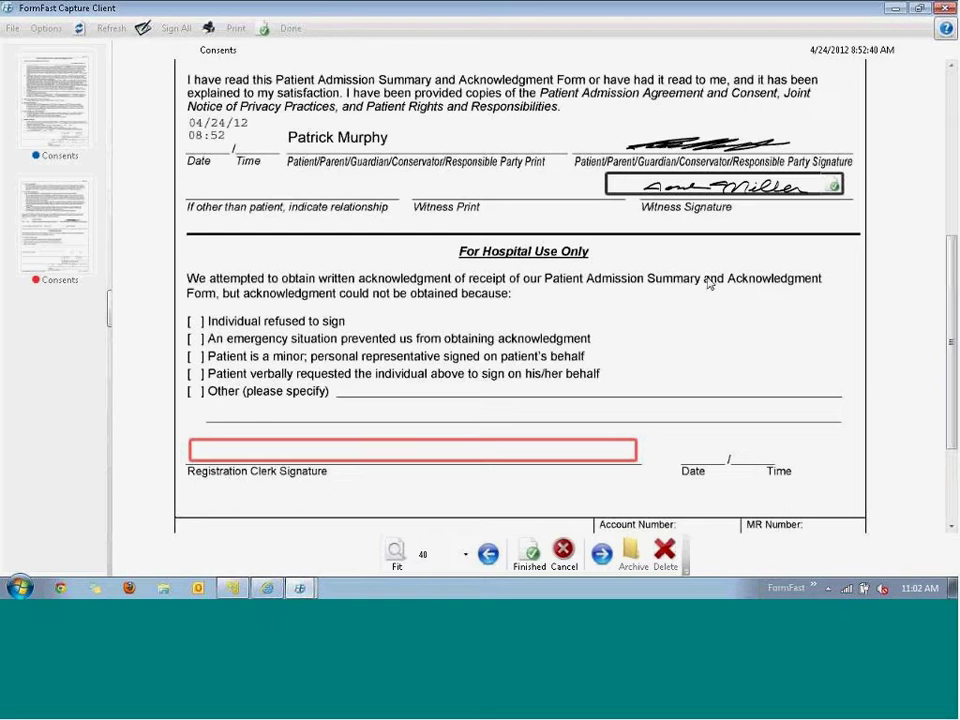
scroll(710, 284, up, 1)
scroll(710, 285, down, 1)
scroll(710, 287, down, 2)
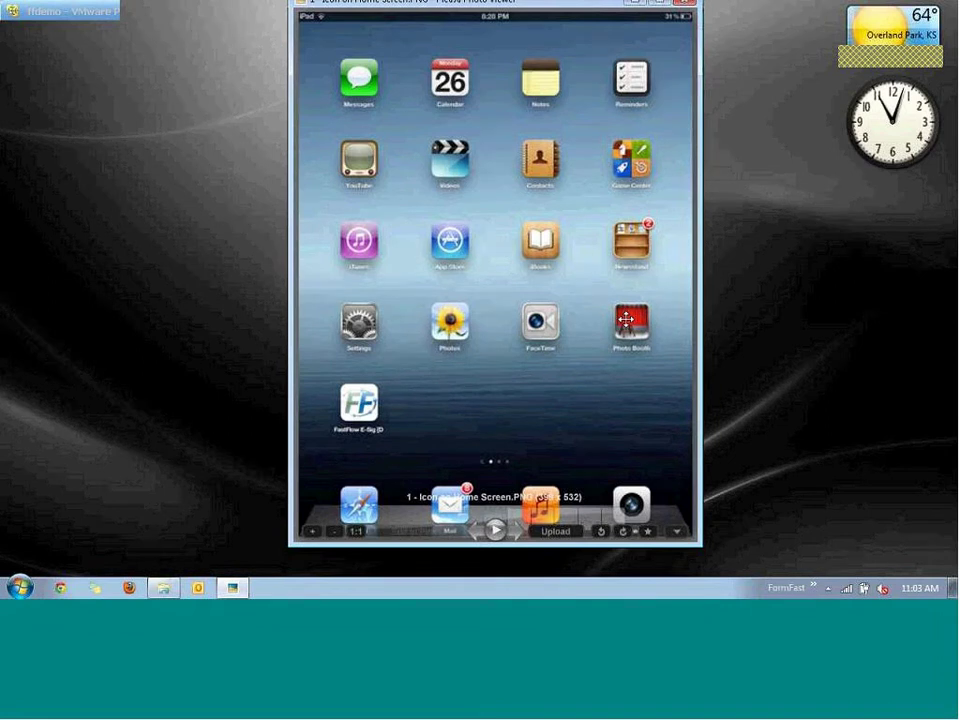
Step through the iPad screenshots to the authorization form showing the applied patient signature.
key(Right)
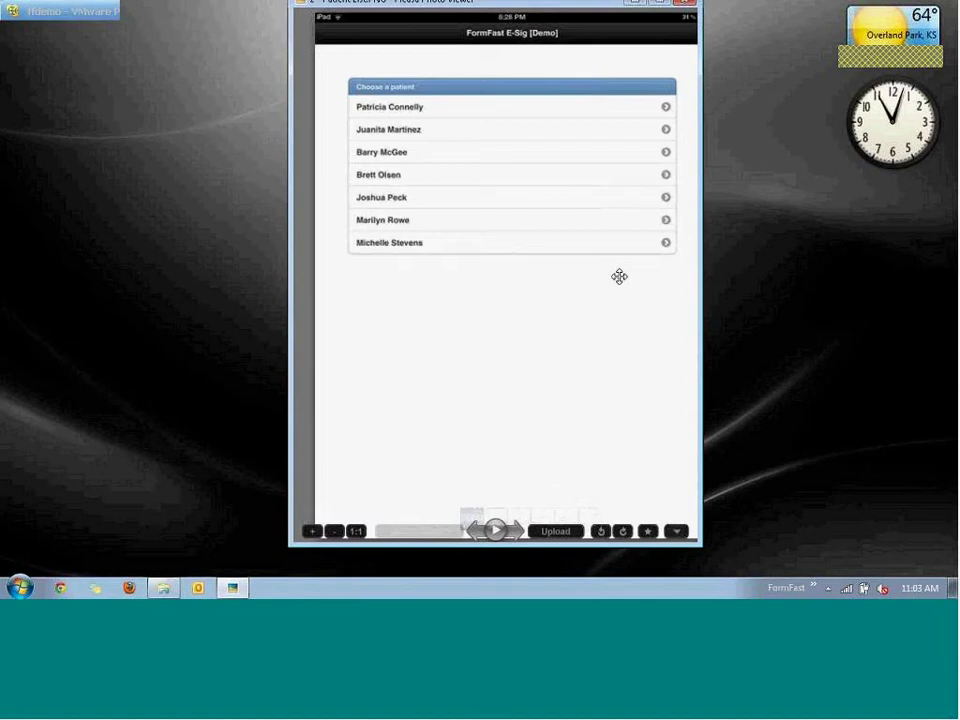
key(Right)
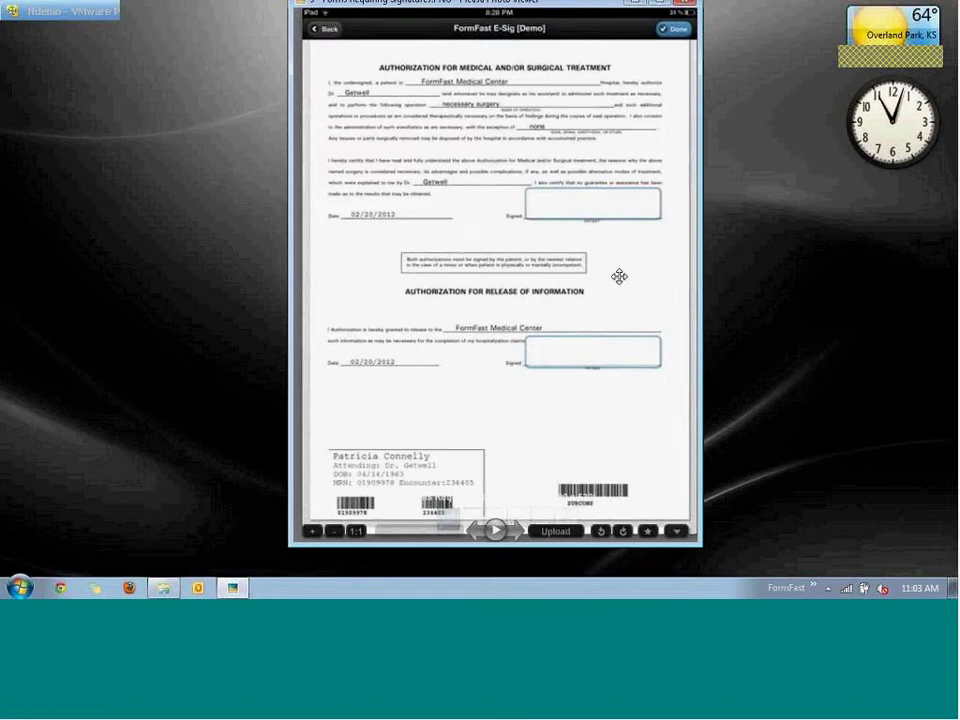
key(Right)
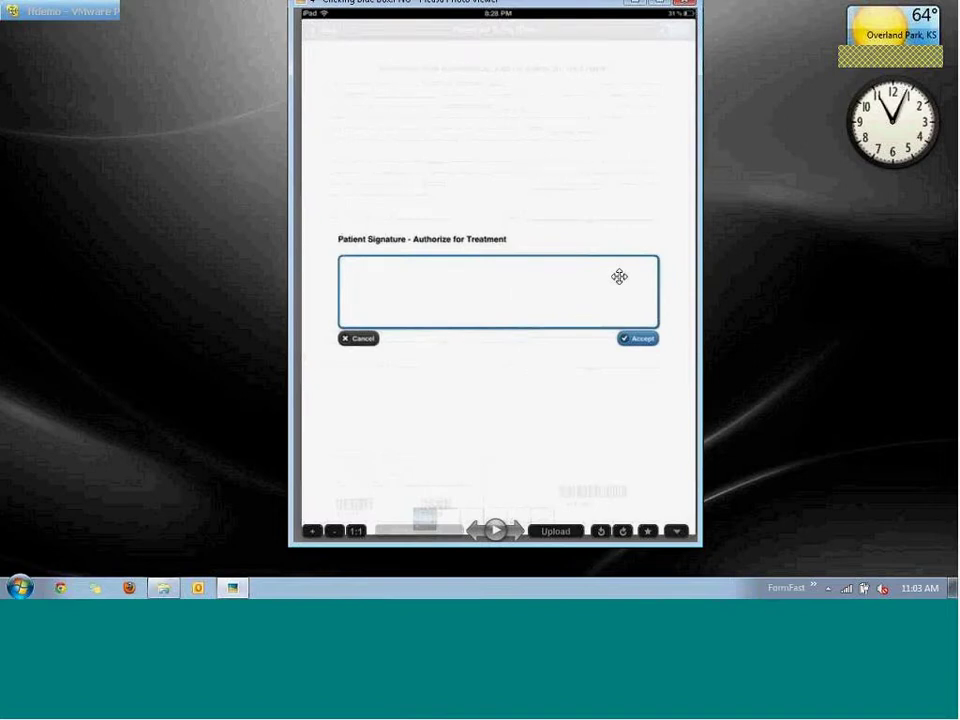
key(Right)
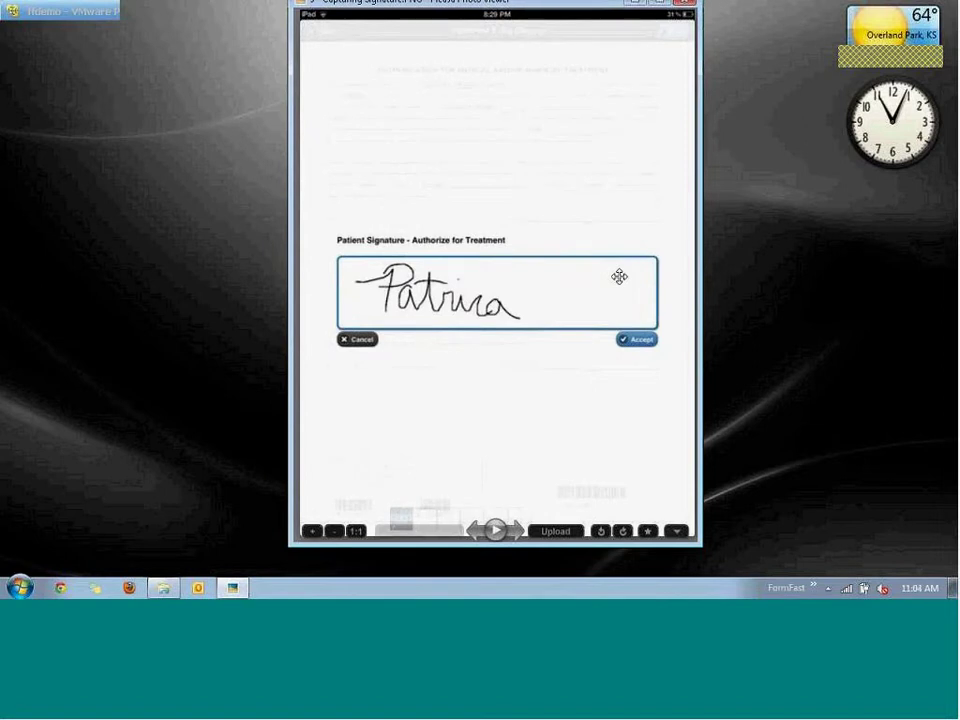
key(Right)
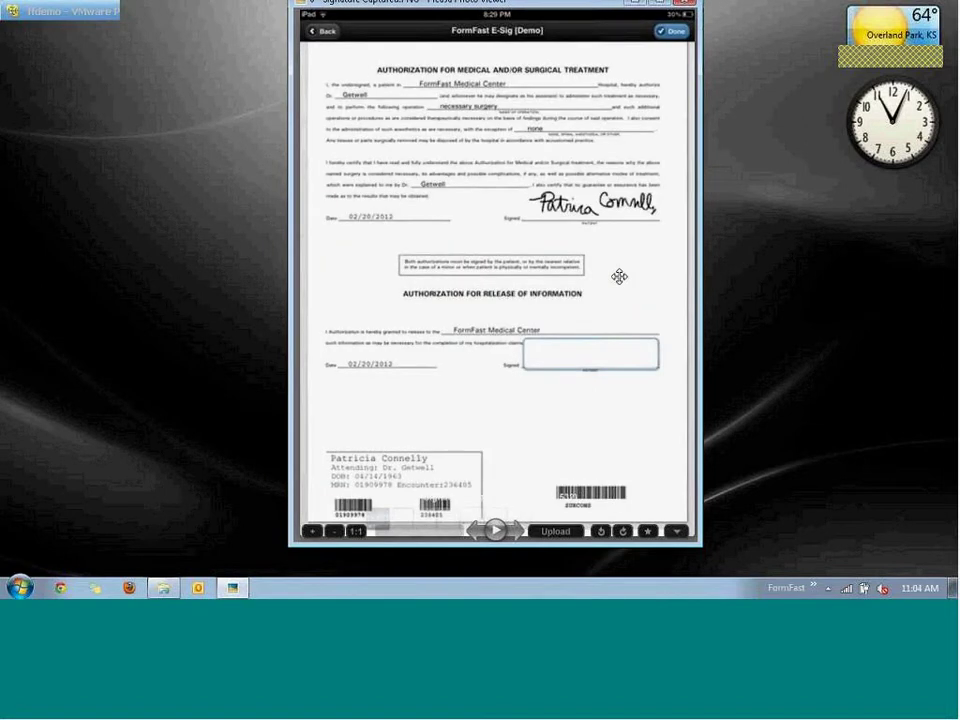
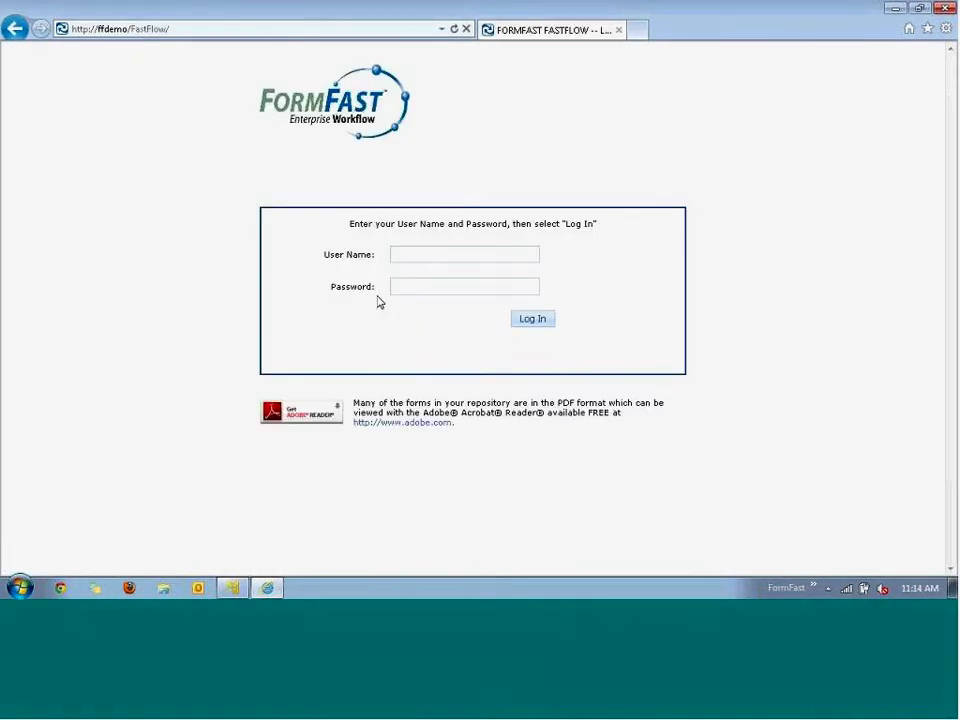
Log in with user name 'admin' and the account password.
click(420, 254)
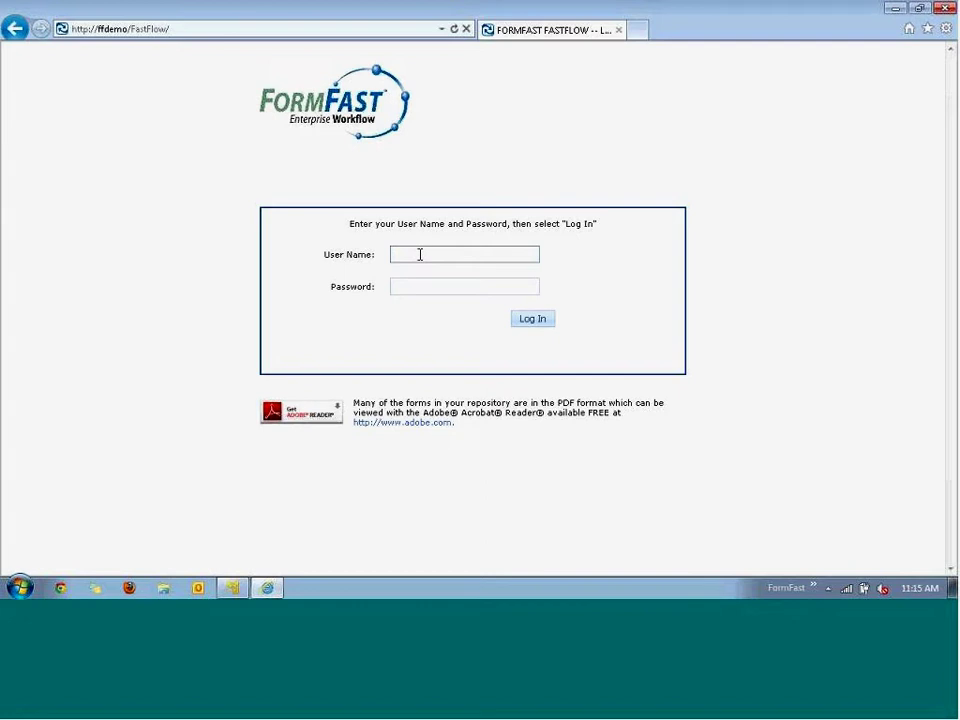
key(Tab)
key(Tab)
key(Return)
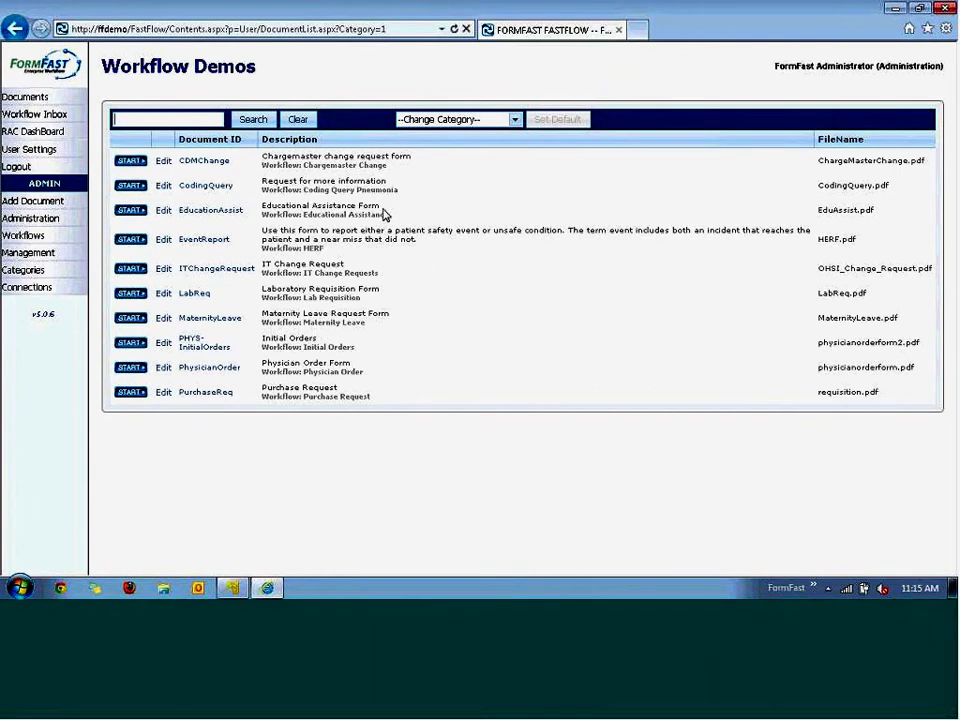
Look through the Change Category list without filtering, then start a new LabReq Laboratory Requisition form.
click(207, 166)
click(514, 120)
drag(539, 158, 540, 163)
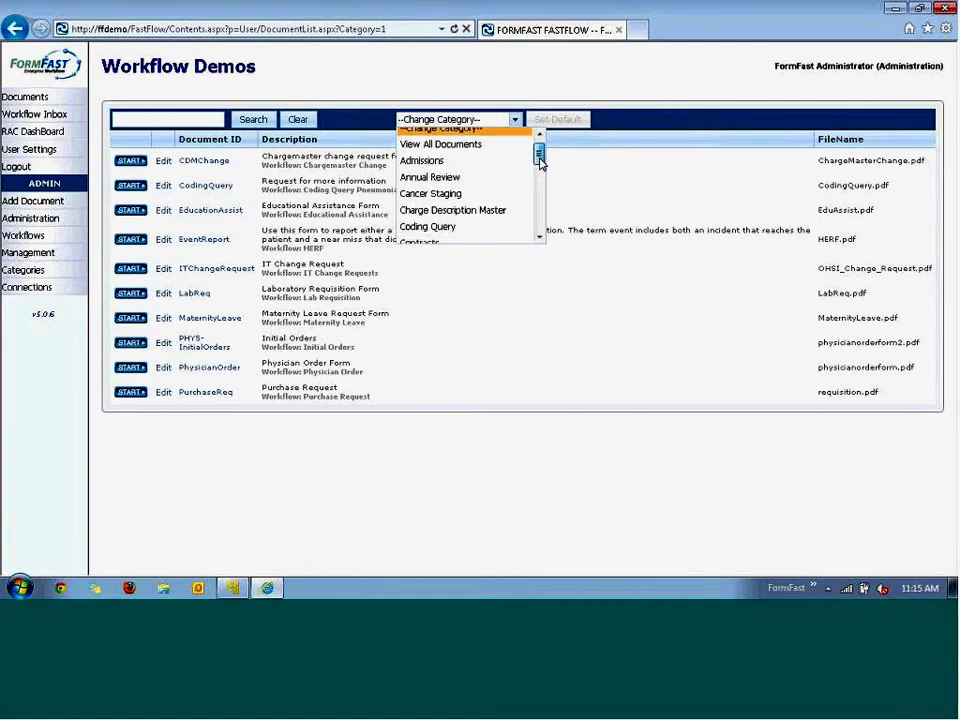
mouse_move(540, 163)
mouse_down()
mouse_move(562, 193)
mouse_move(566, 229)
mouse_move(549, 214)
mouse_move(548, 232)
mouse_move(542, 210)
mouse_move(546, 152)
mouse_up()
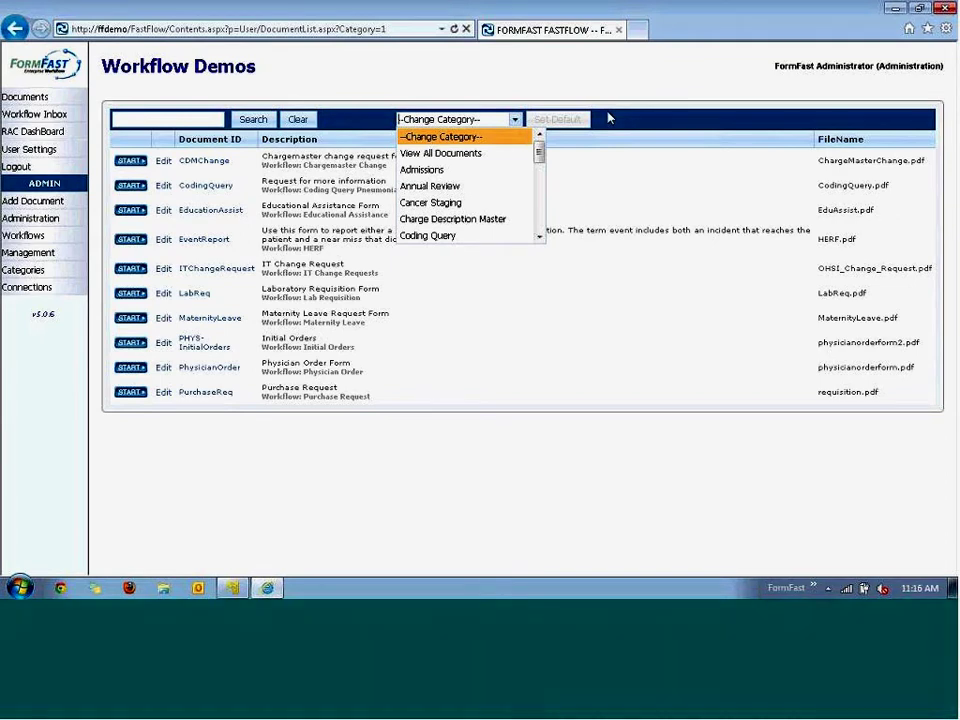
click(455, 92)
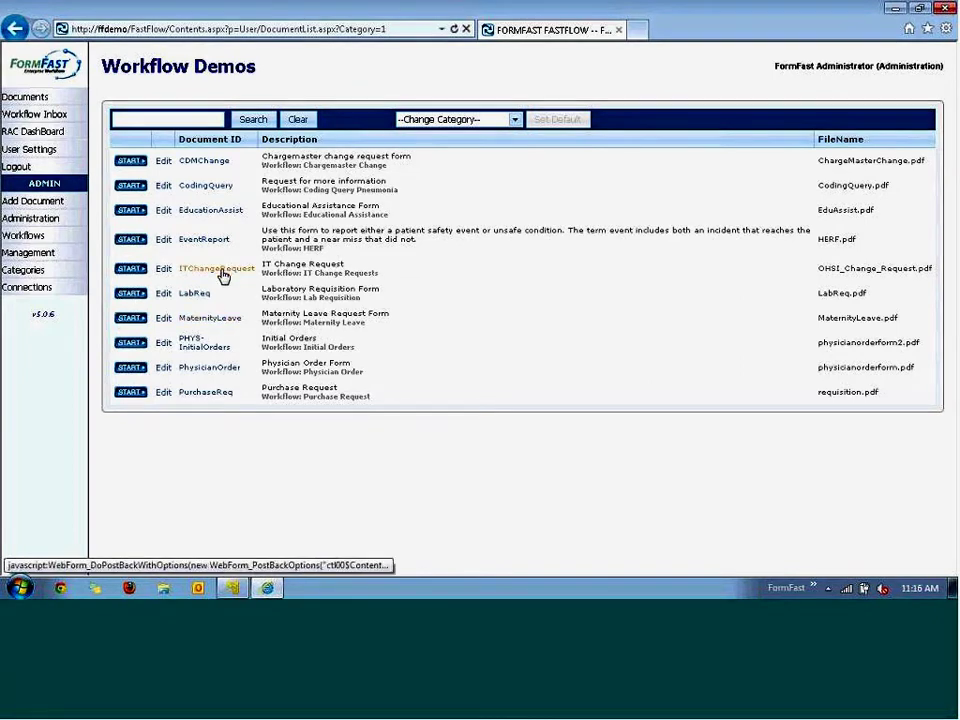
click(129, 294)
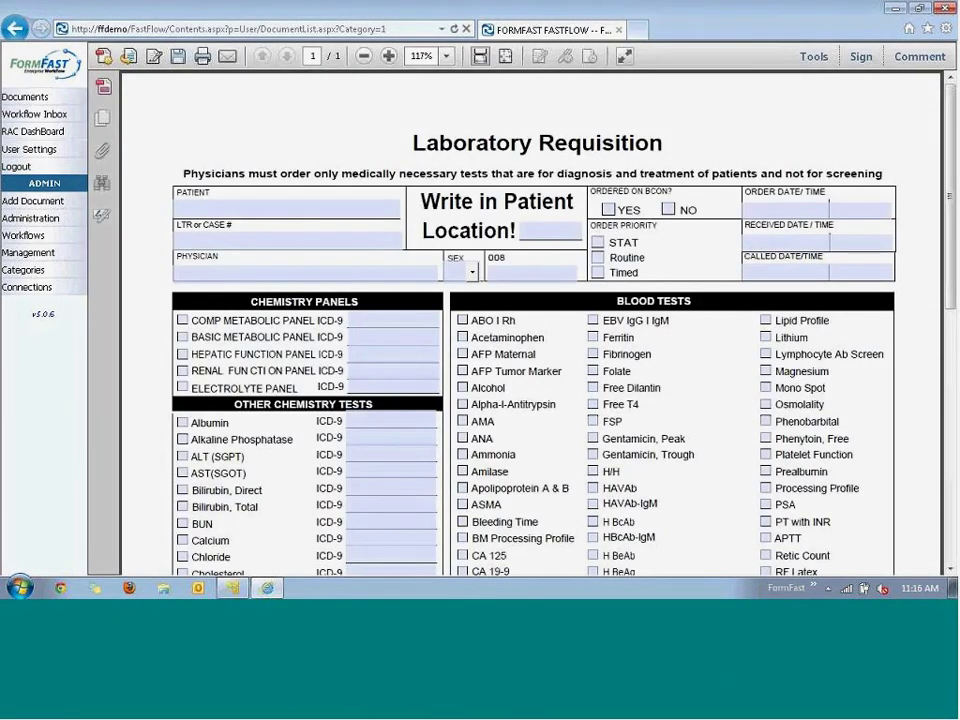
click(802, 205)
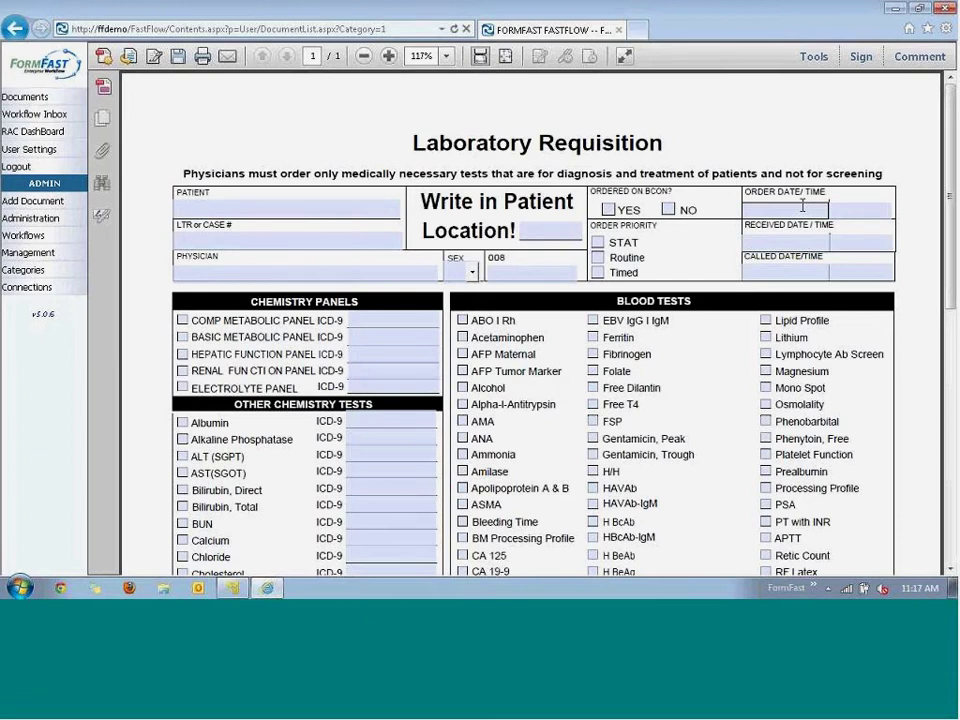
click(347, 421)
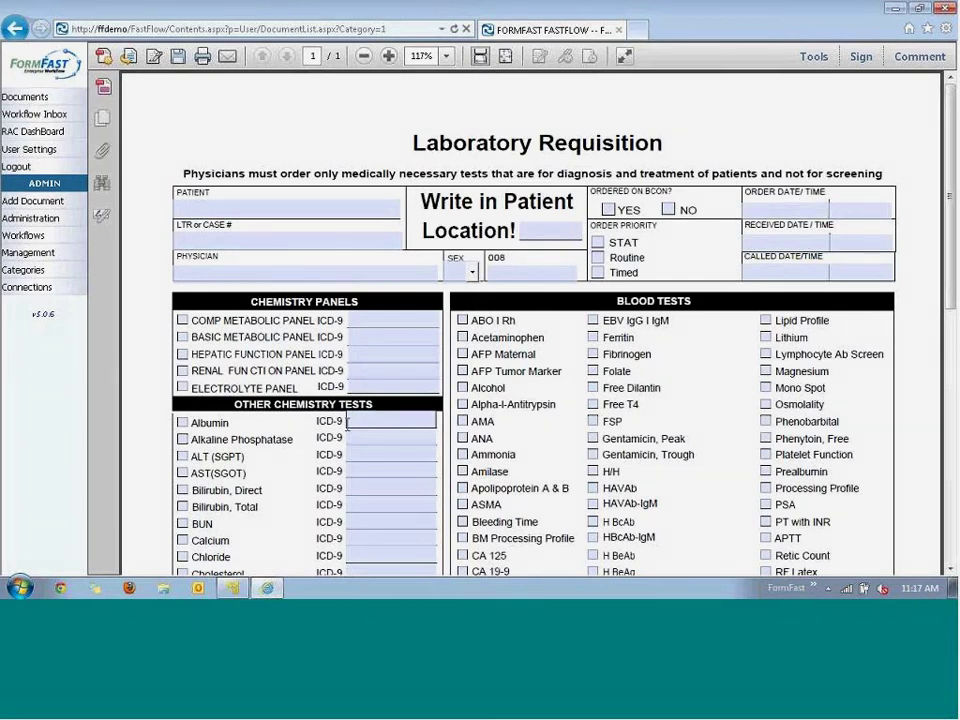
scroll(375, 221, down, 1)
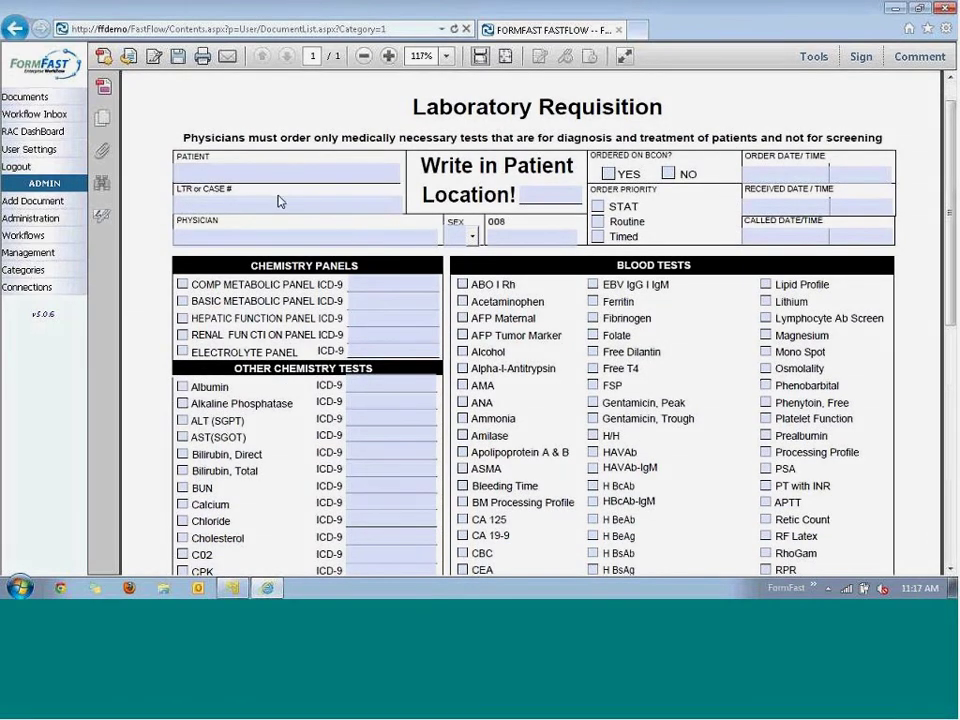
scroll(276, 313, down, 3)
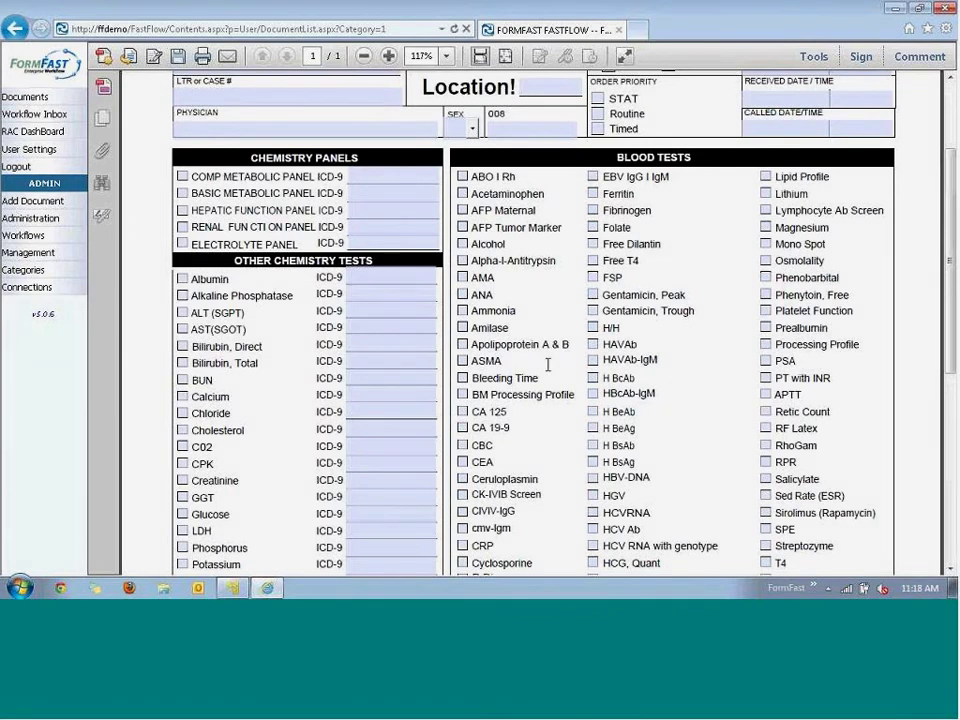
scroll(548, 365, down, 1)
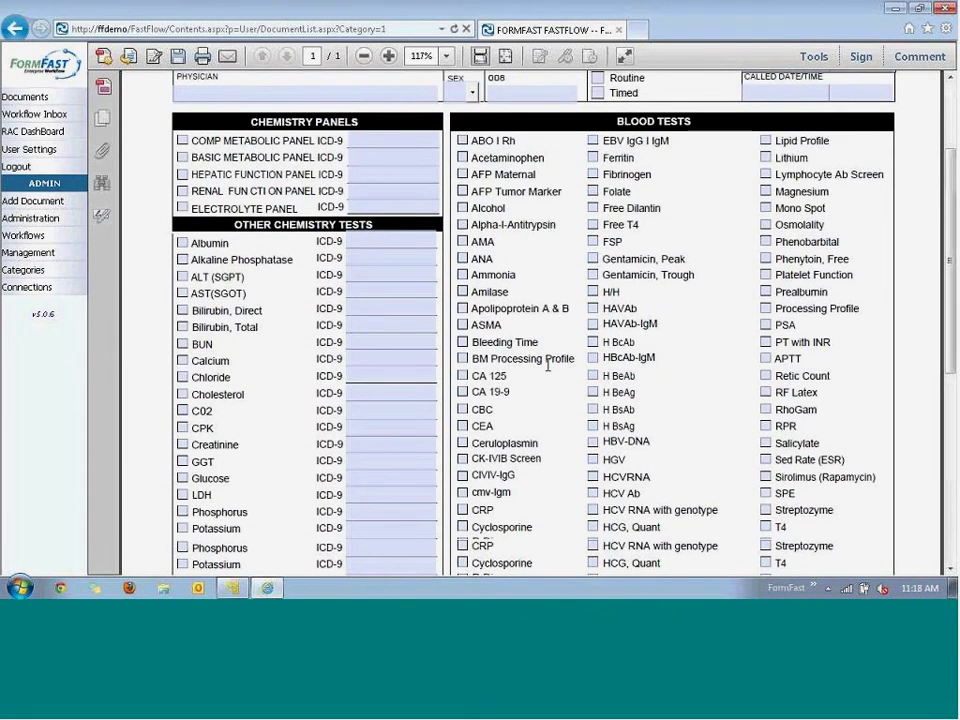
scroll(548, 365, down, 1)
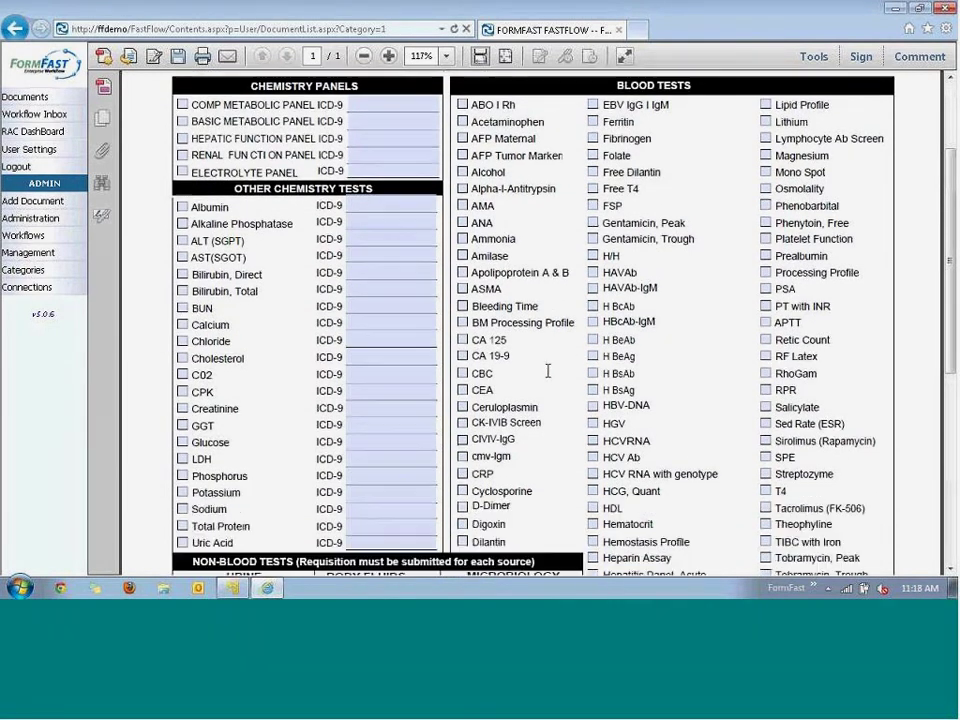
scroll(555, 375, down, 8)
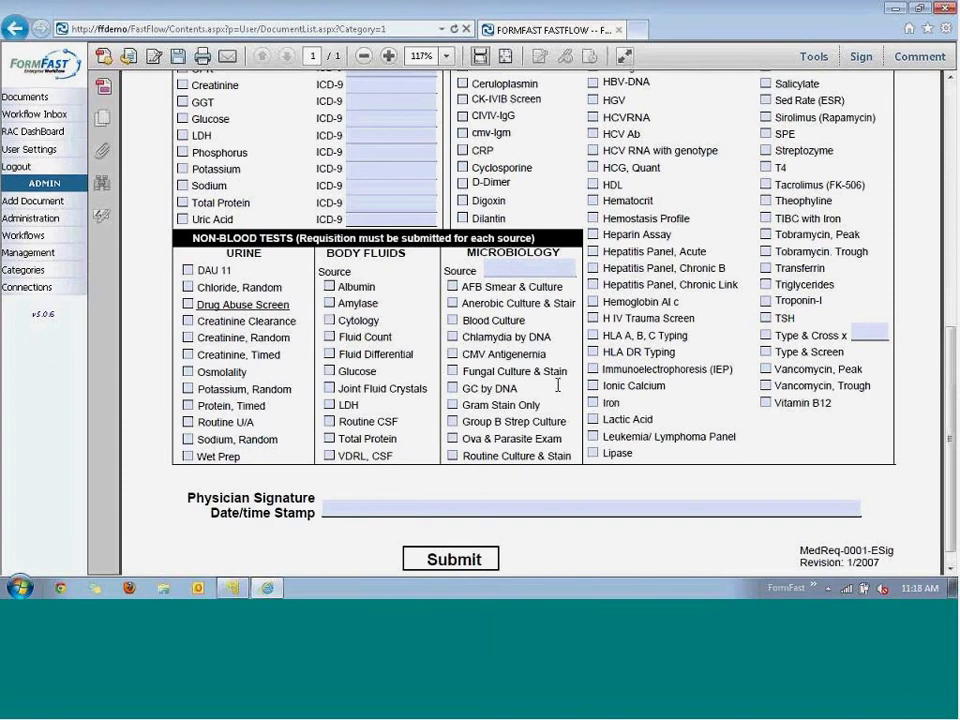
scroll(556, 383, down, 1)
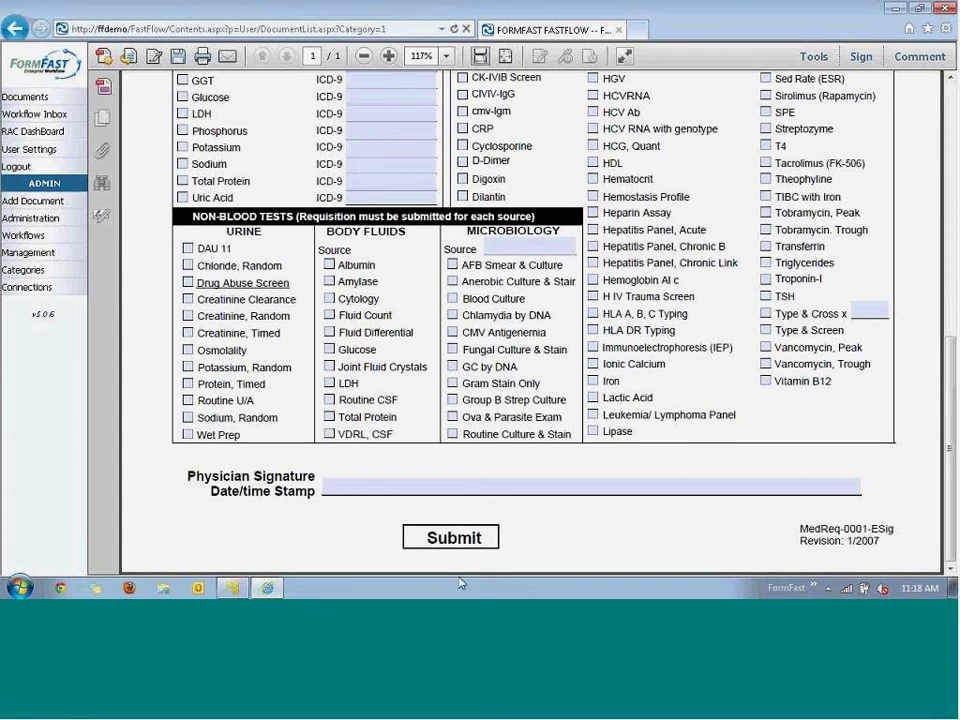
scroll(389, 548, up, 2)
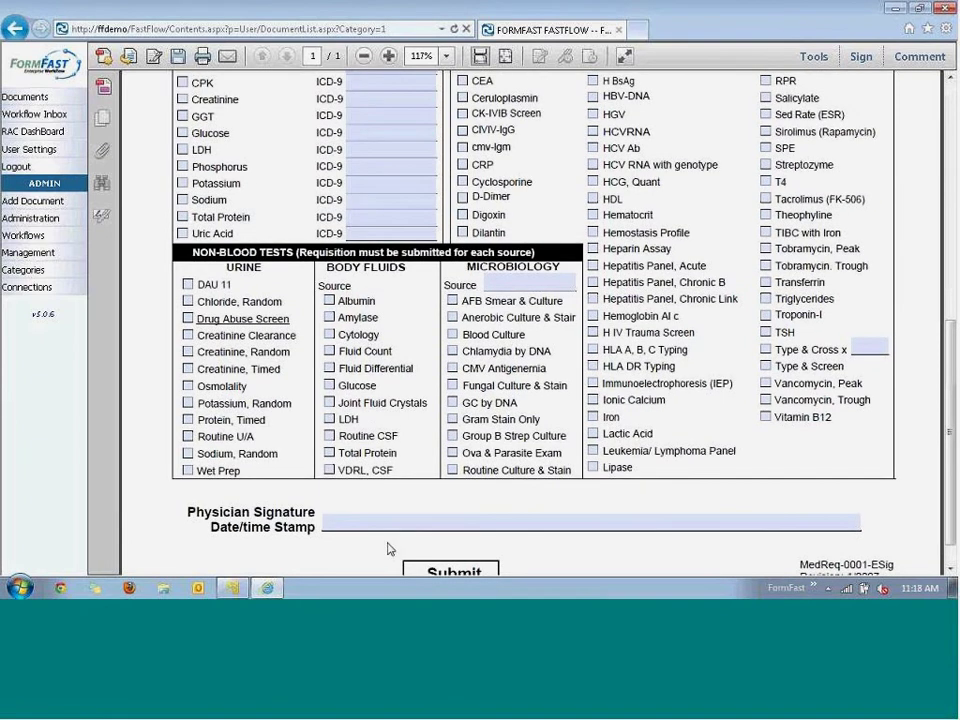
scroll(389, 548, up, 8)
scroll(387, 536, up, 3)
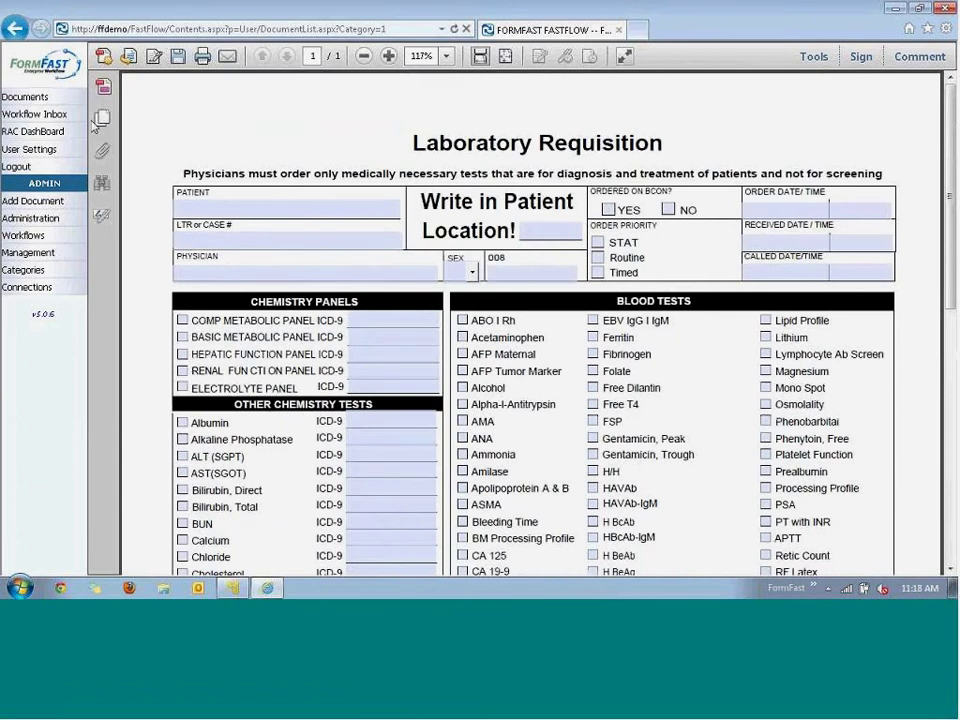
click(9, 28)
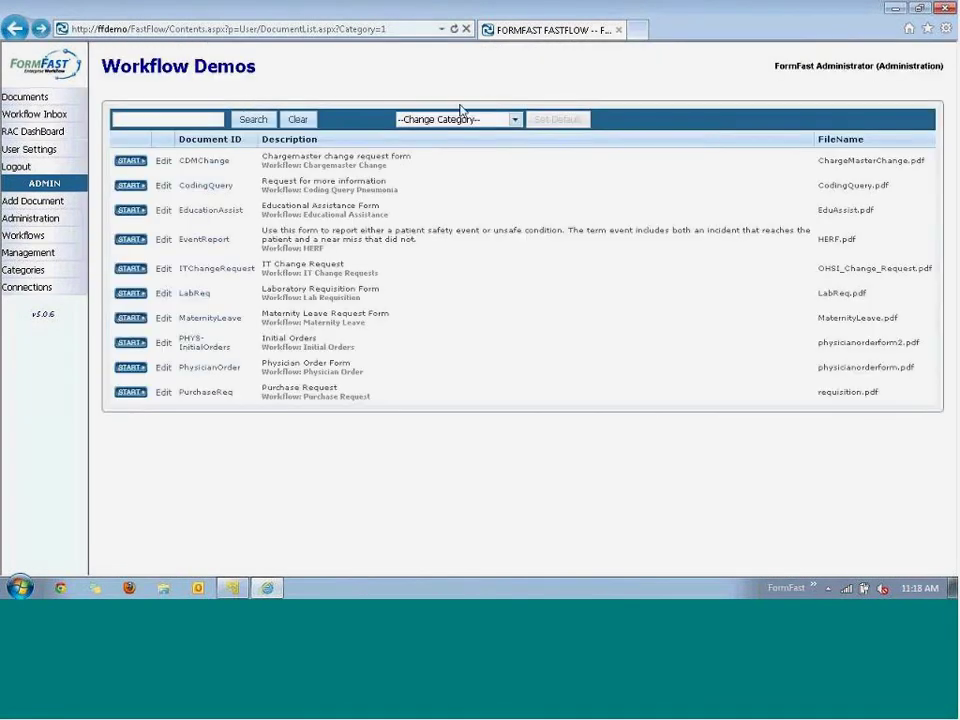
Filter the forms to the Information Technology category and start a new ITChangeRequest form.
click(465, 120)
drag(540, 154, 543, 175)
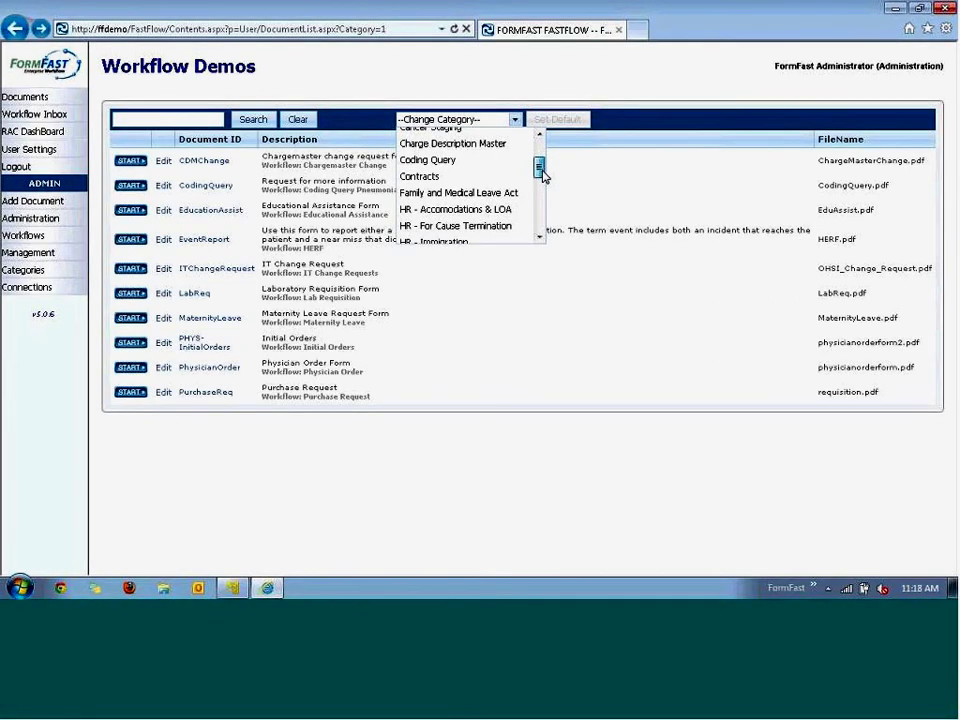
key(Down)
key(Down)
key(Down)
key(Down)
key(Down)
key(Down)
key(Down)
key(Down)
key(Down)
key(Down)
key(Down)
key(Down)
key(Return)
click(131, 161)
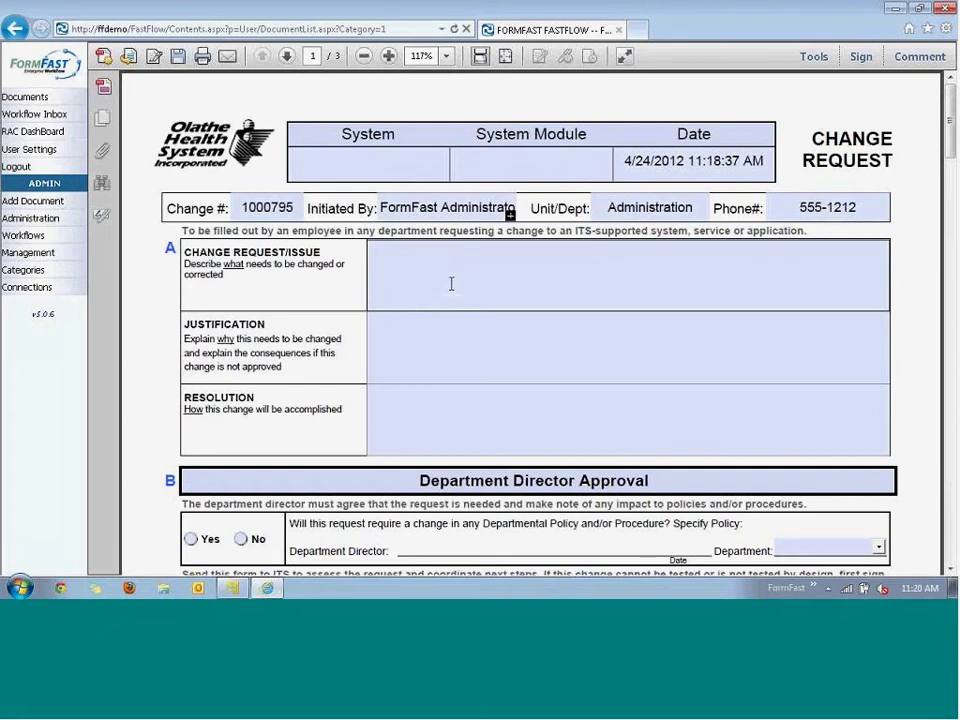
Enter 'Upgrade FormImprint to Web FormImprint' as the Change Request/Issue.
scroll(451, 284, down, 1)
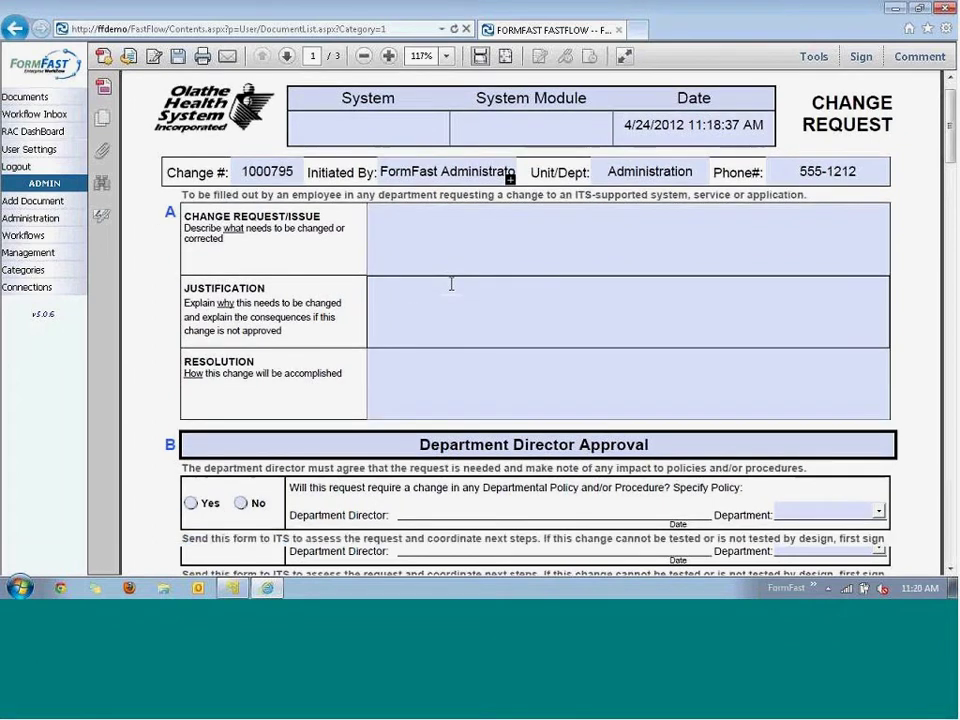
click(420, 240)
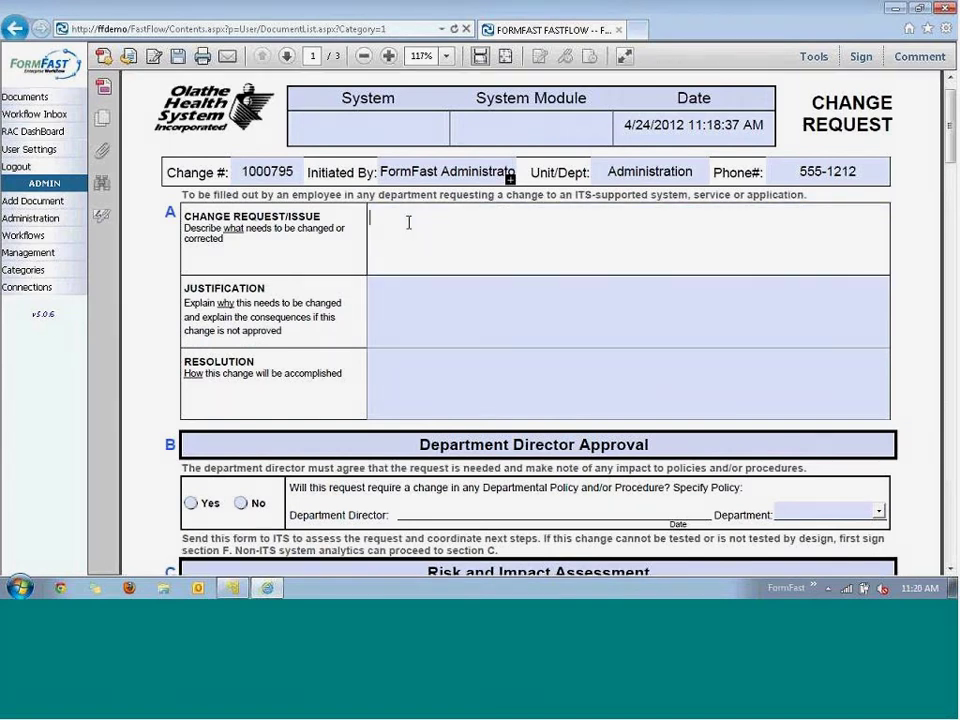
text(up)
key(BackSpace)
key(BackSpace)
text(Upgrade FormImprint to )
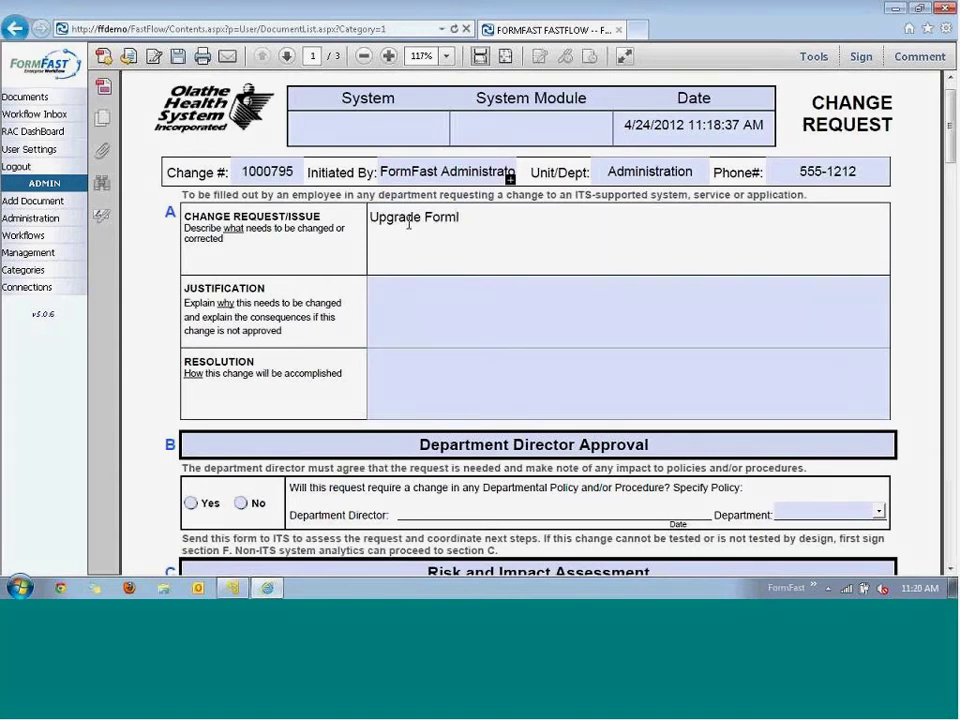
text(Web form)
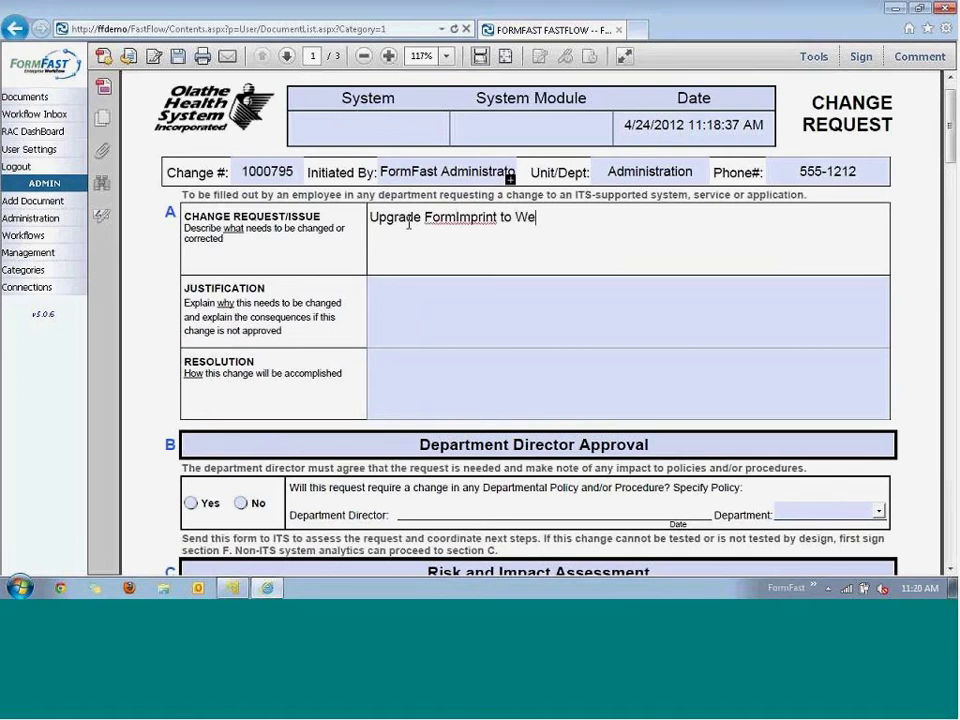
key(BackSpace)
key(BackSpace)
key(BackSpace)
key(BackSpace)
text(FormImprint)
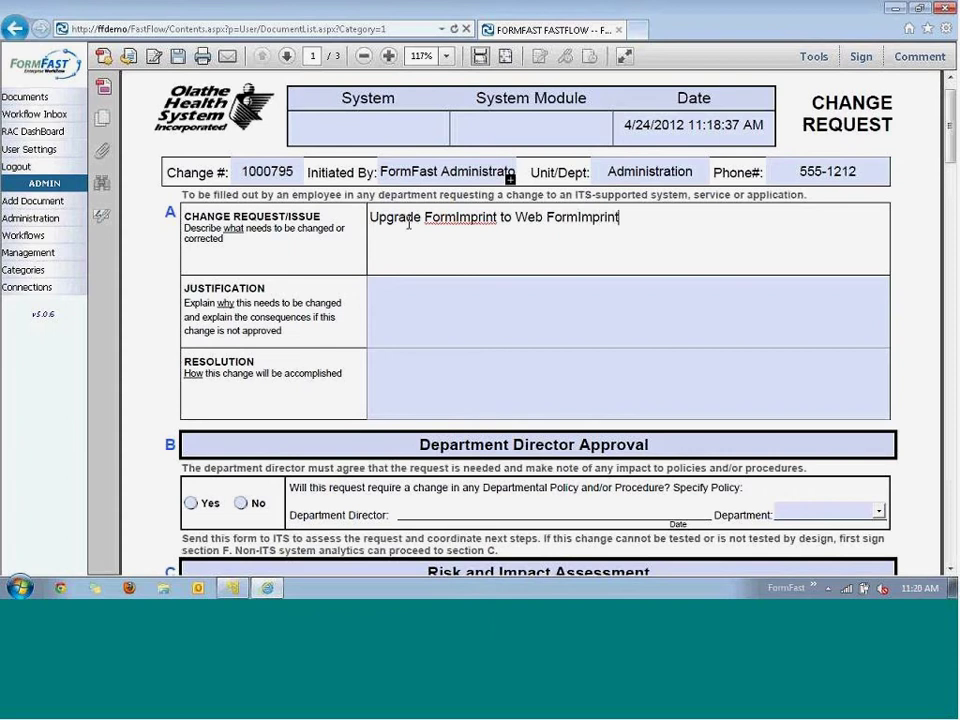
Enter the Justification 'We saw amazing functionality during the web demo'.
click(392, 318)
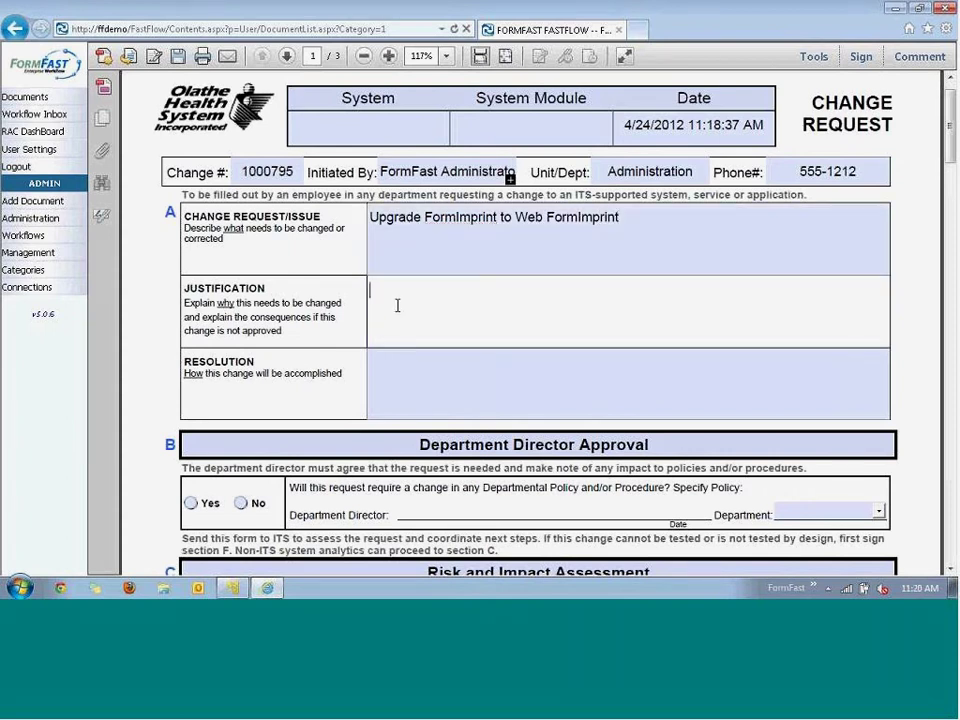
text(B)
key(BackSpace)
text(WE)
key(BackSpace)
text(e saw aame)
key(BackSpace)
key(BackSpace)
key(BackSpace)
text(mazing functi)
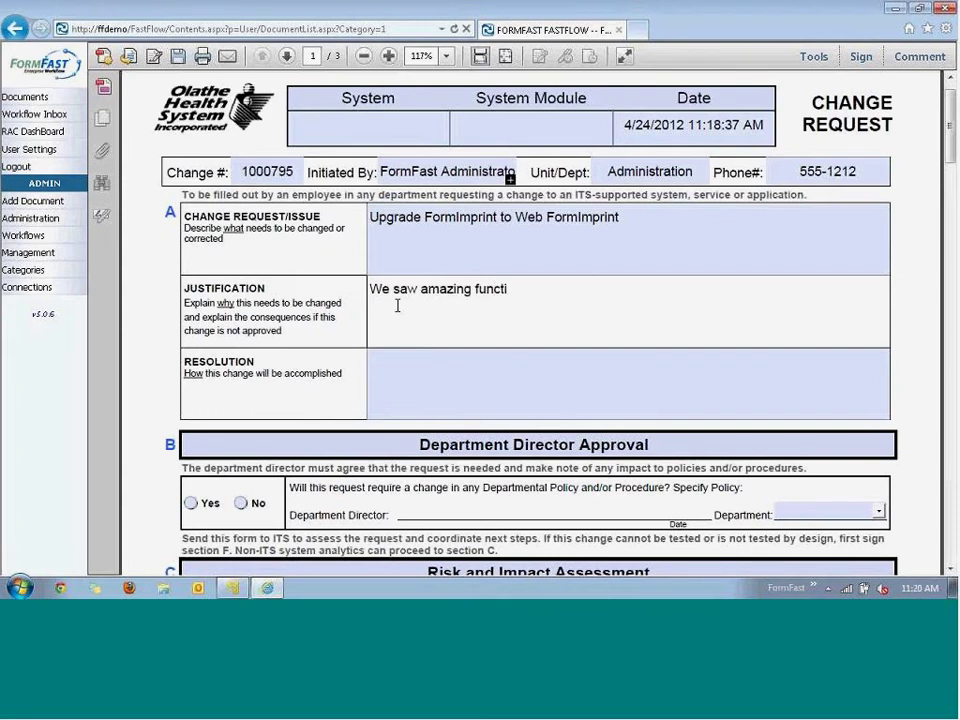
text(onality during t)
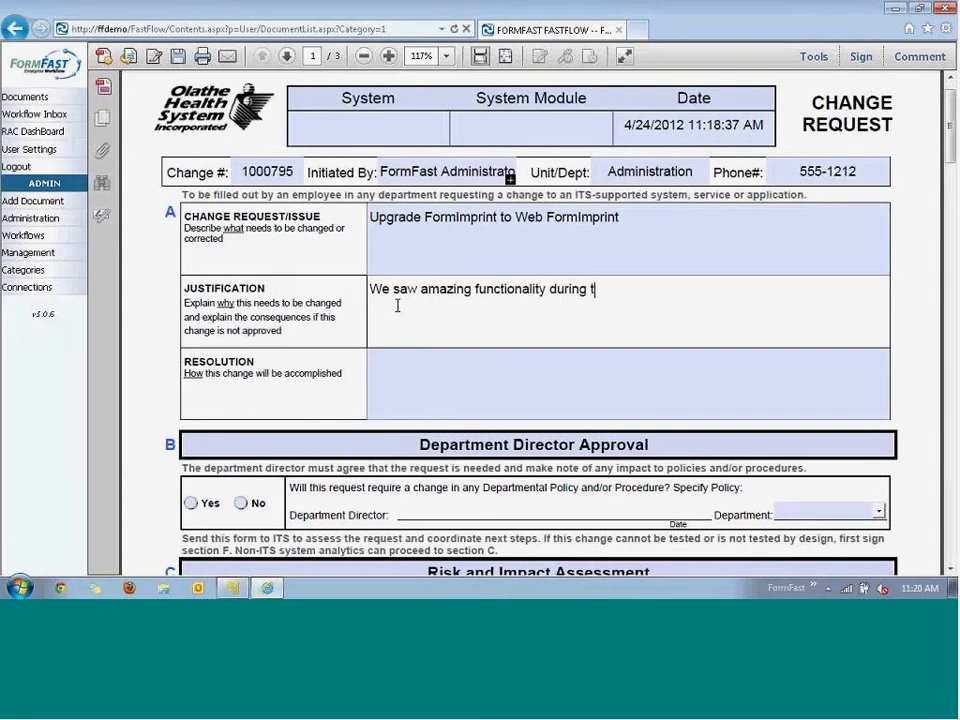
text(he web demo)
Enter 'Simple Upgrade Process' as the Resolution and scroll to the form's end.
click(397, 368)
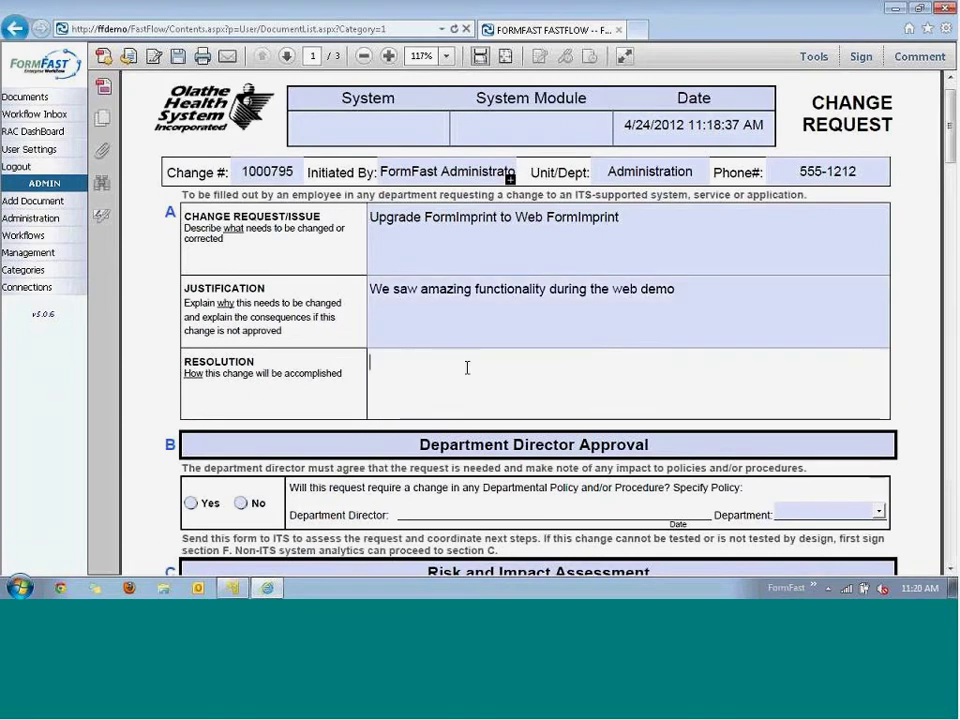
text(Simple U)
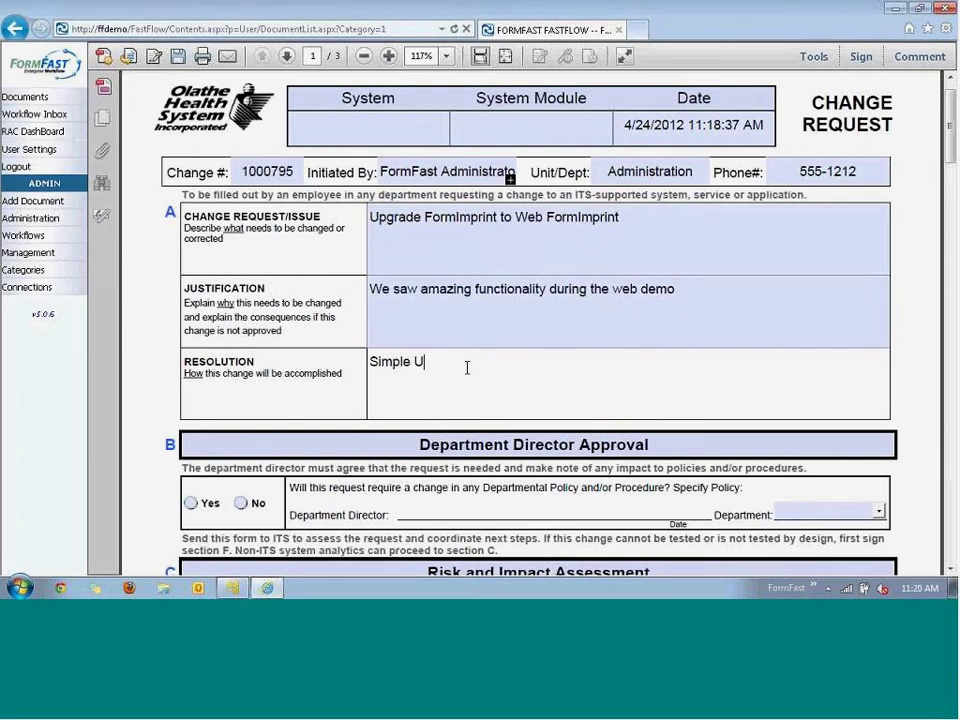
text(pgrade Process)
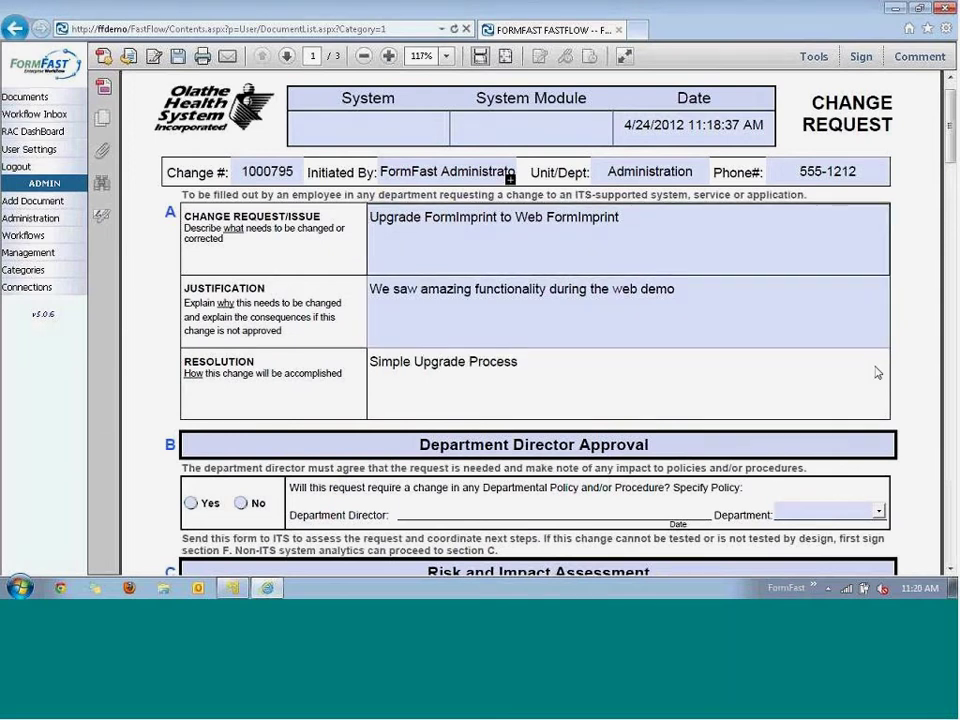
scroll(650, 270, down, 15)
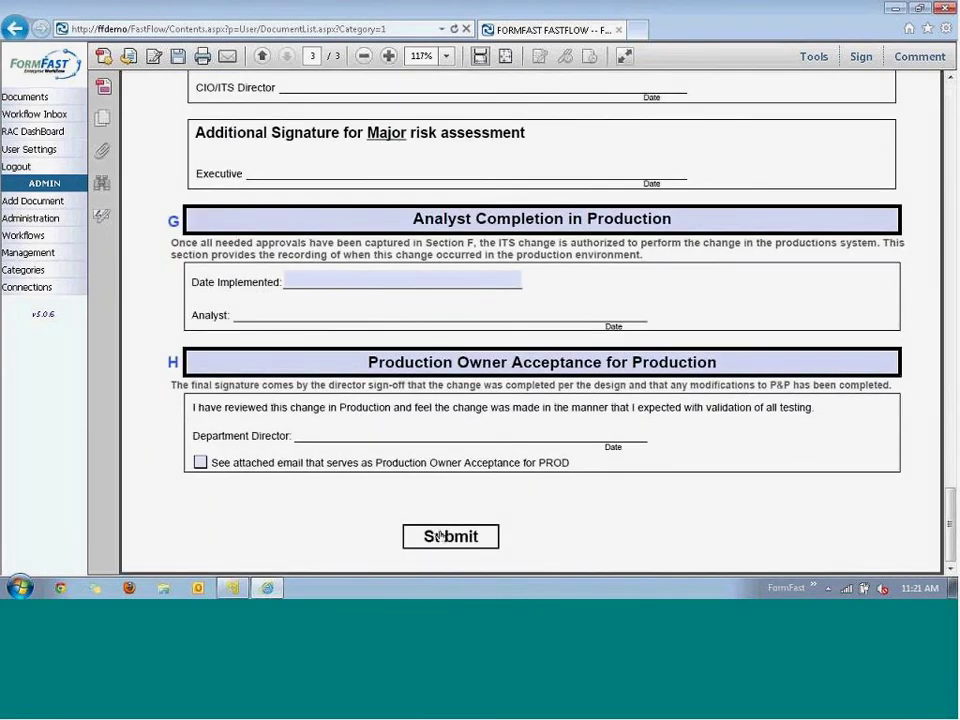
Submit the change request and check it in Sent Items, opening and closing the Advanced filter.
click(440, 536)
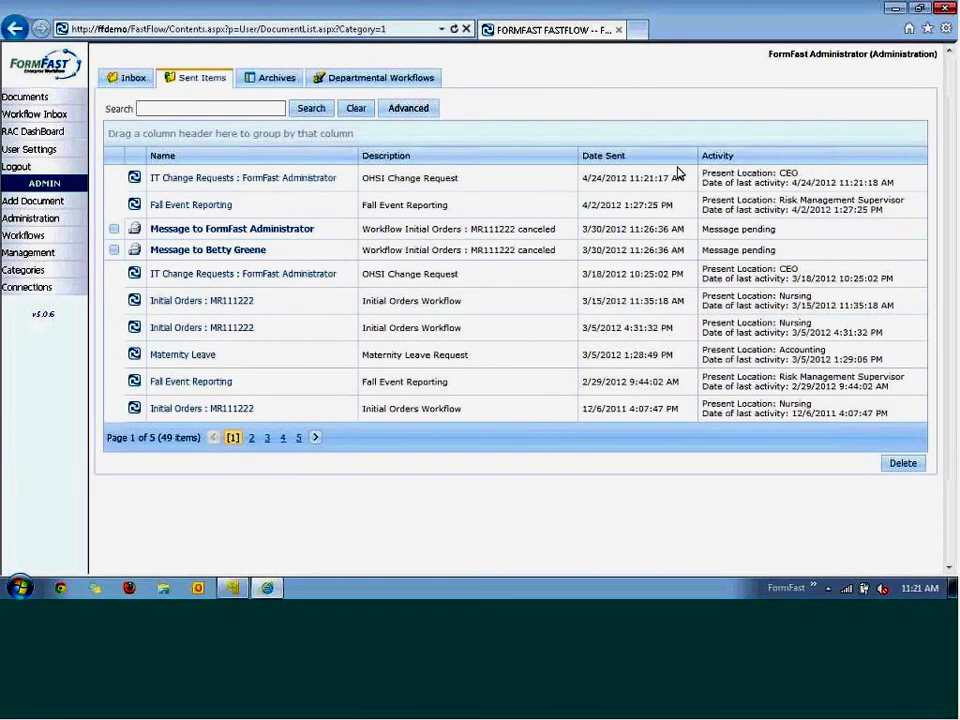
click(420, 110)
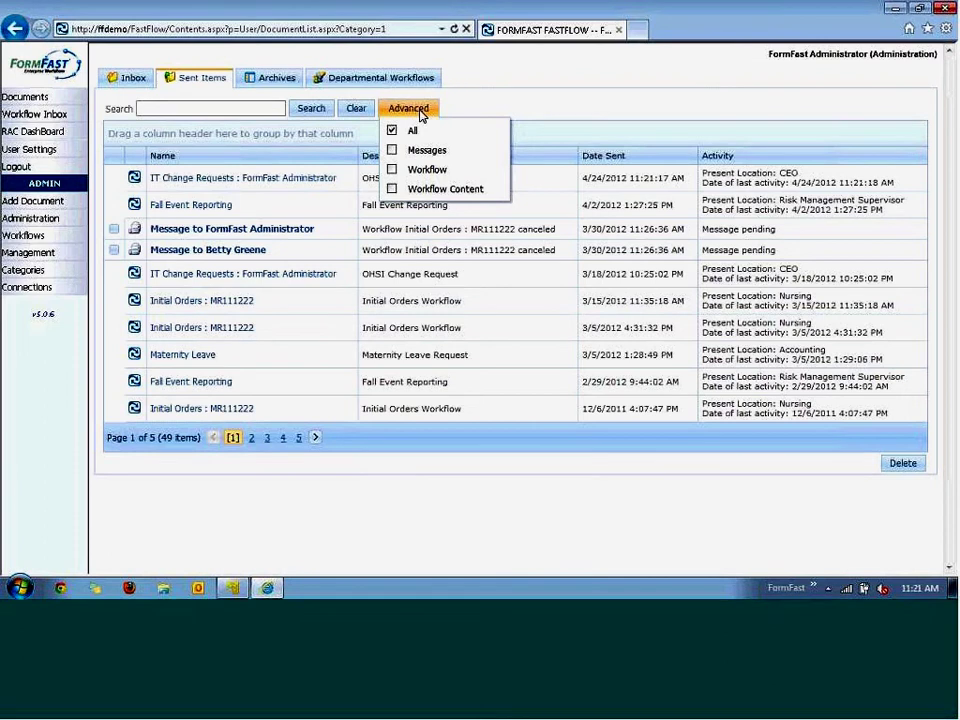
click(189, 96)
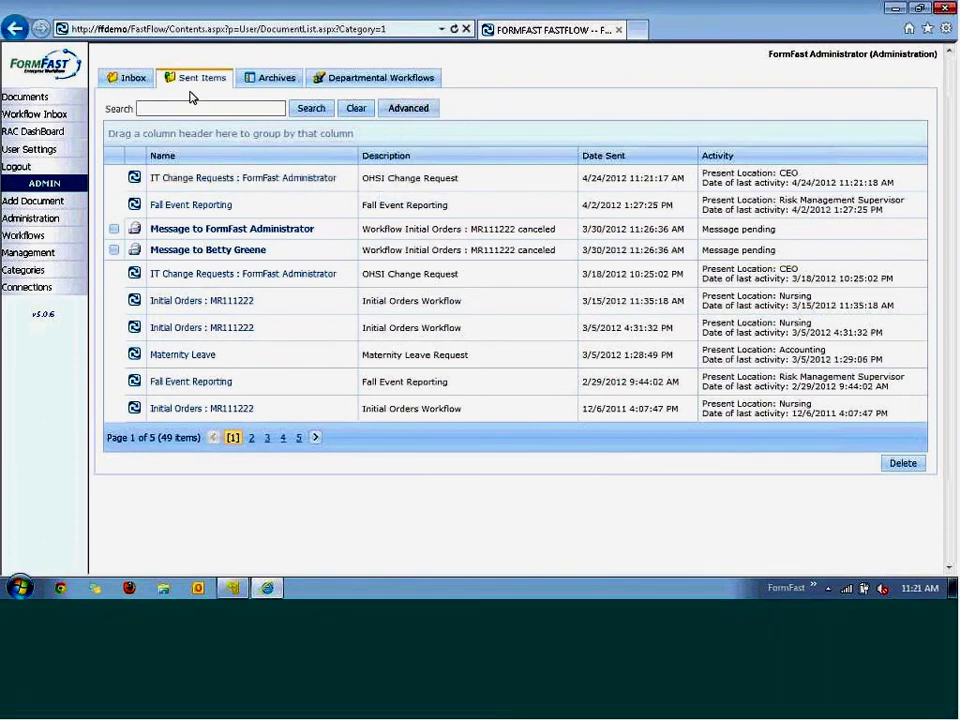